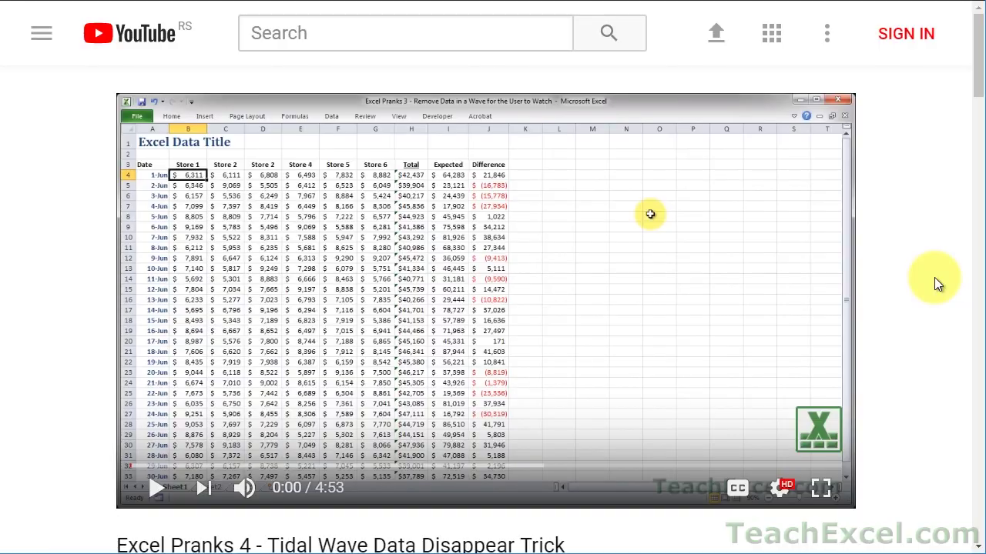
Step: Like the "Excel Pranks 4 - Tidal Wave Data Disappear Trick" video and subscribe to the TeachExcel channel with notifications
scroll(934, 279, down, 5)
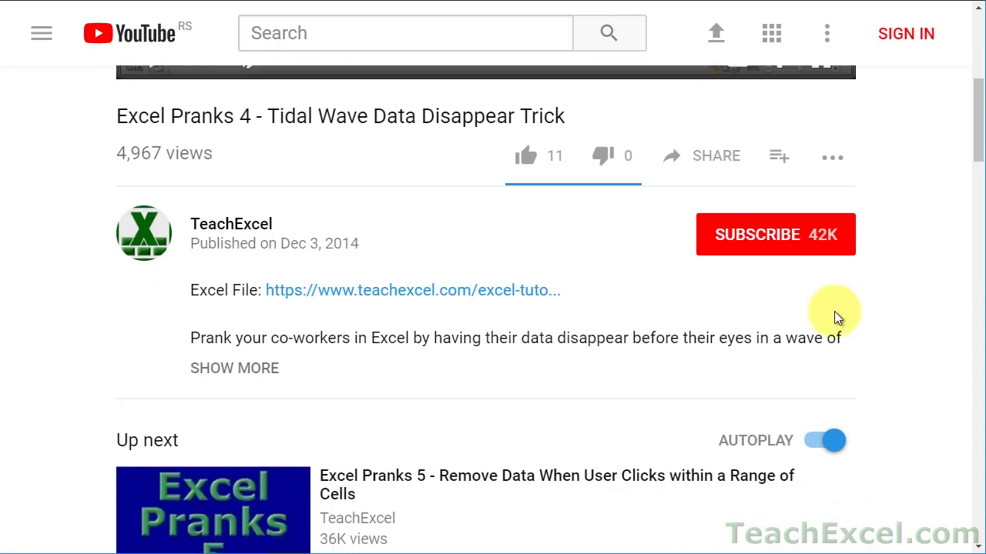
click(344, 293)
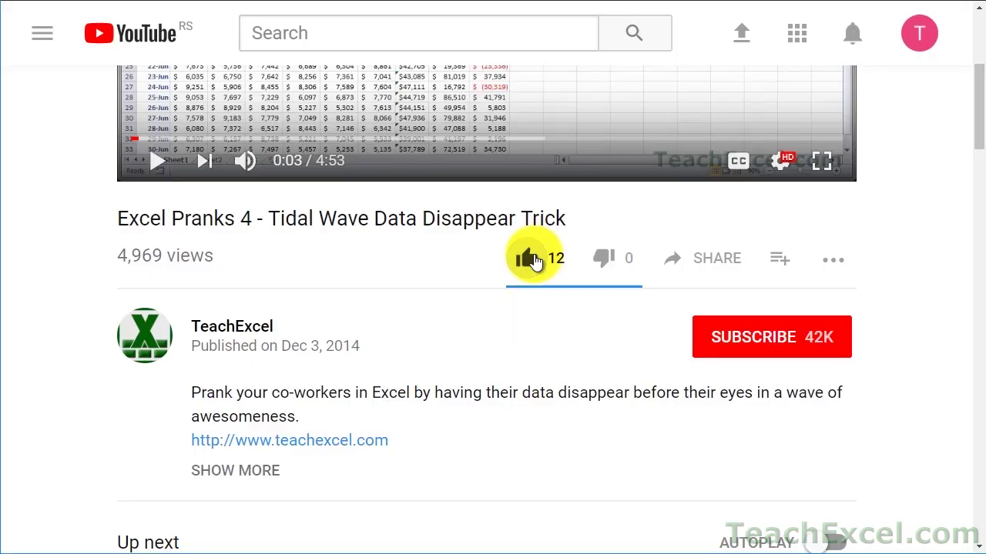
click(527, 258)
click(721, 336)
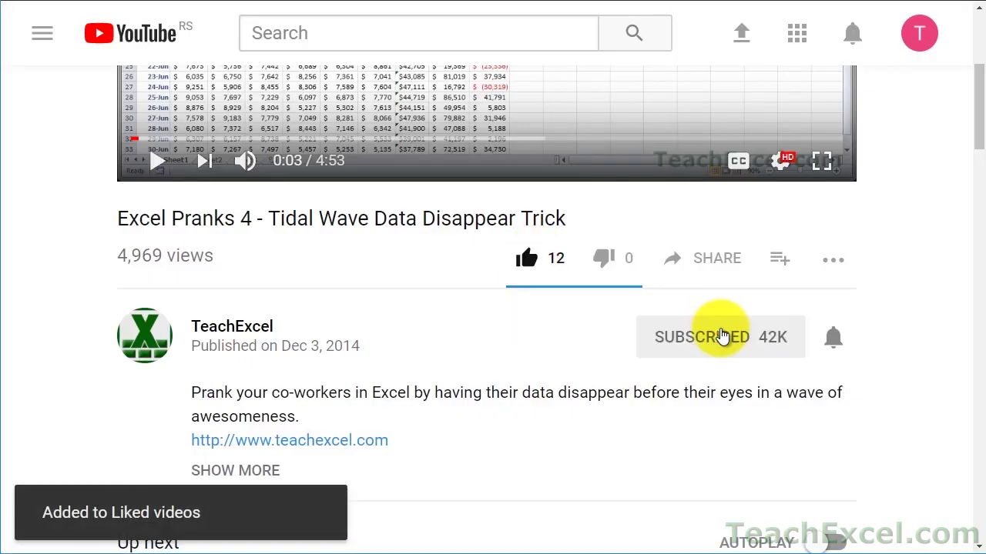
click(835, 339)
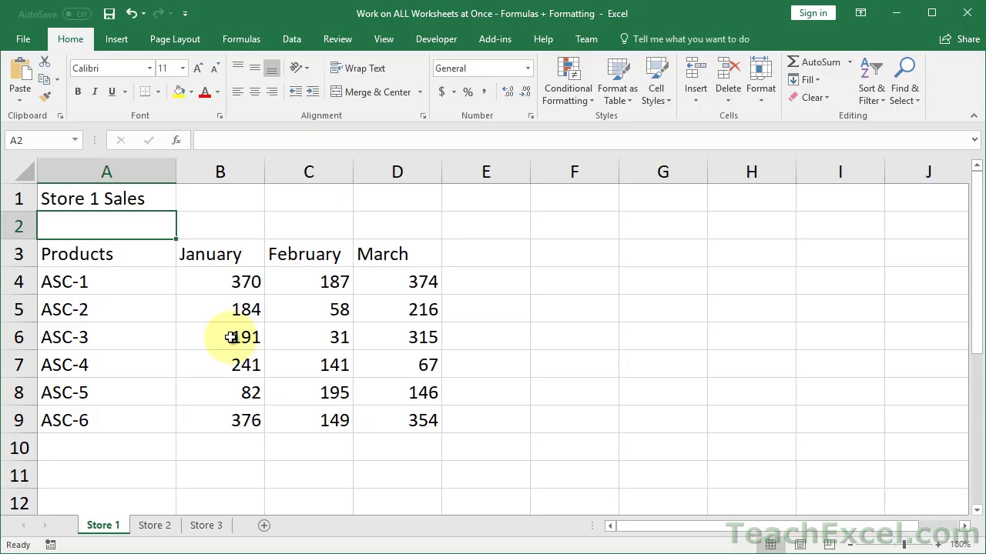
Step: Examine the titles and product sales tables on the Store 1, Store 2 and Store 3 worksheets
click(106, 255)
mouse_move(106, 255)
mouse_down()
mouse_move(114, 362)
mouse_move(184, 385)
mouse_move(358, 402)
mouse_move(399, 435)
mouse_up()
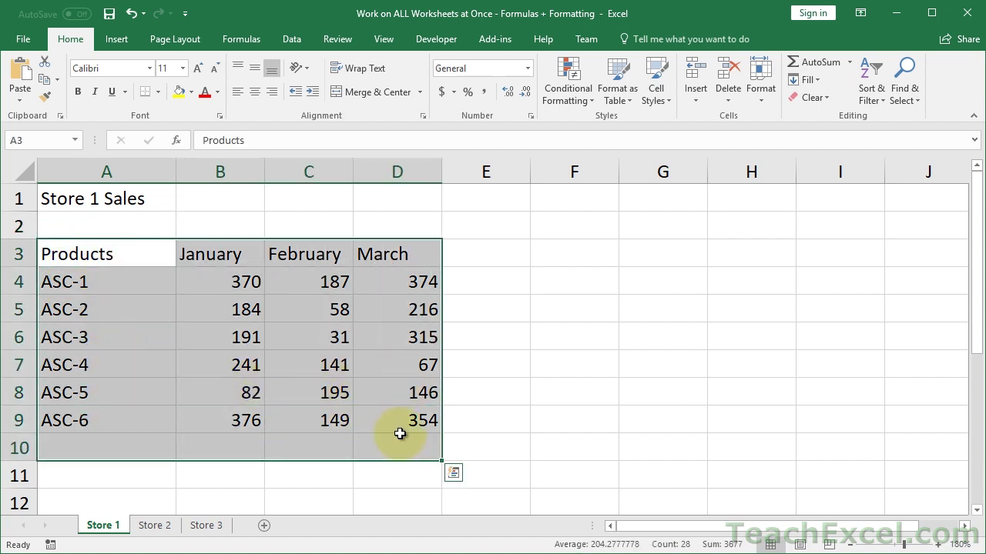
click(155, 529)
click(197, 532)
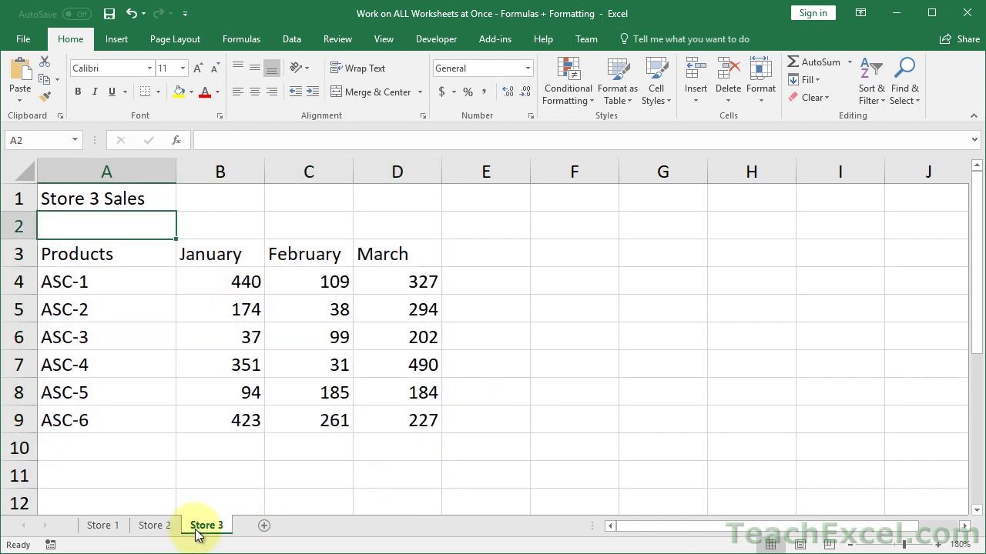
click(164, 531)
click(117, 531)
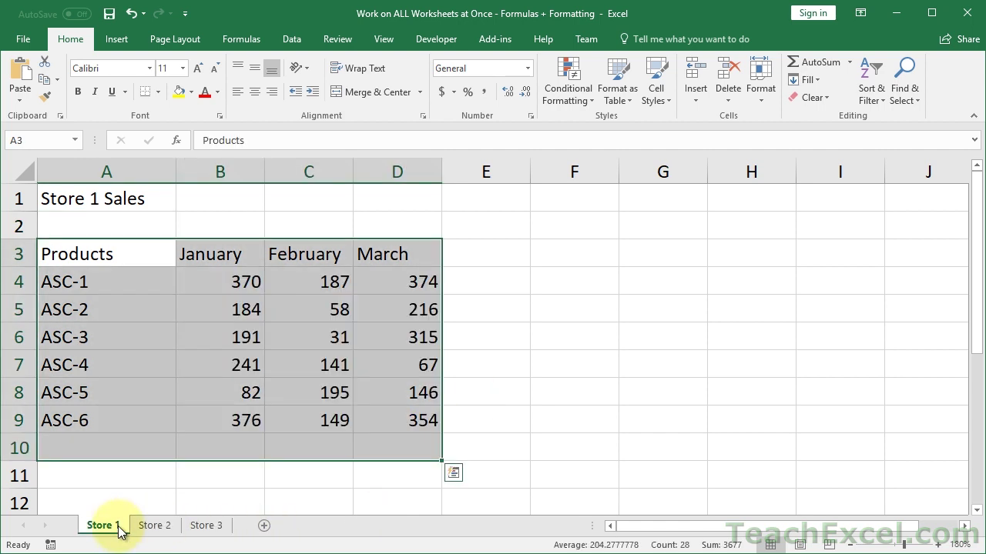
click(72, 199)
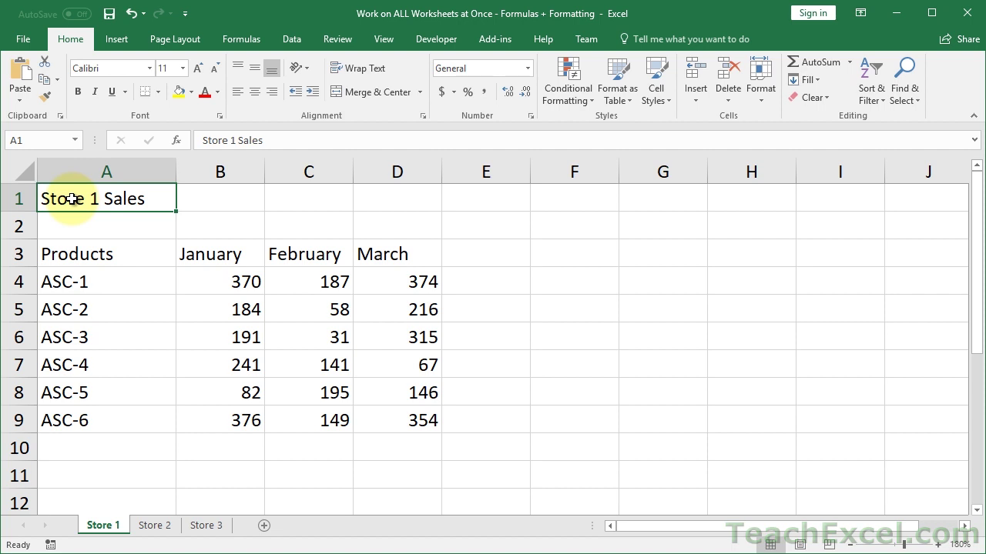
key(ctrl+Page_Down)
key(ctrl+Page_Down)
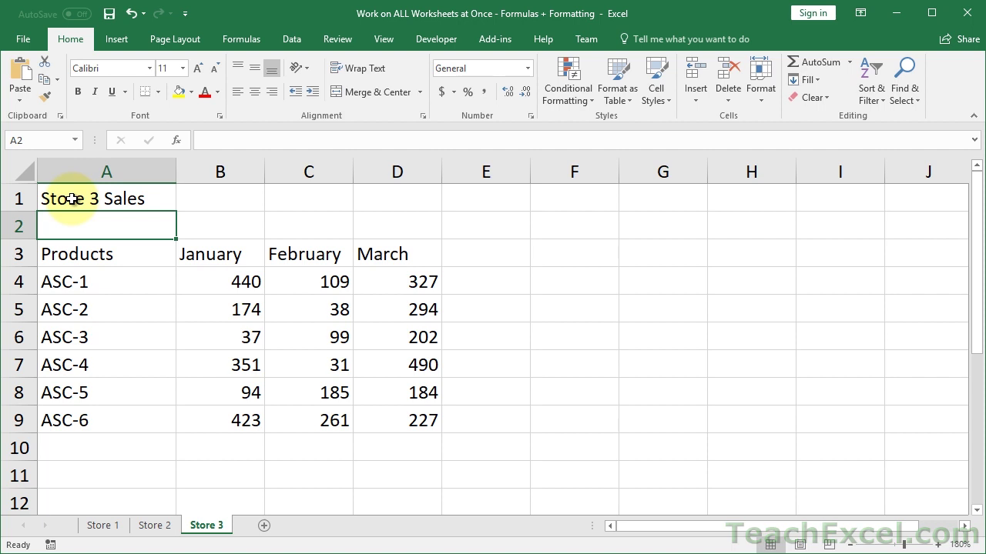
key(ctrl+Page_Up)
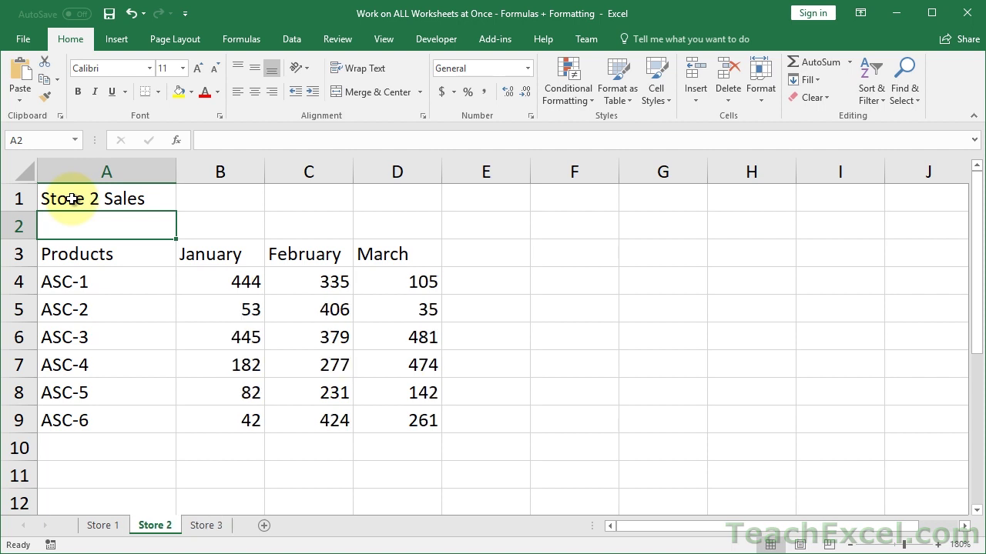
key(ctrl+Page_Up)
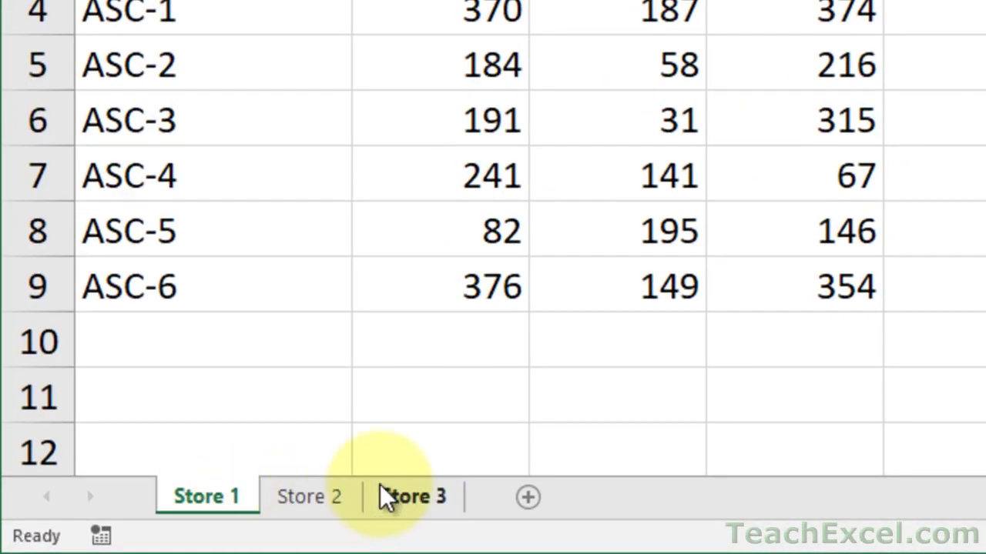
Step: Group the non-adjacent Store 1 and Store 3 worksheets without Store 2, and release the group by activating only Store 2
key(ctrl)
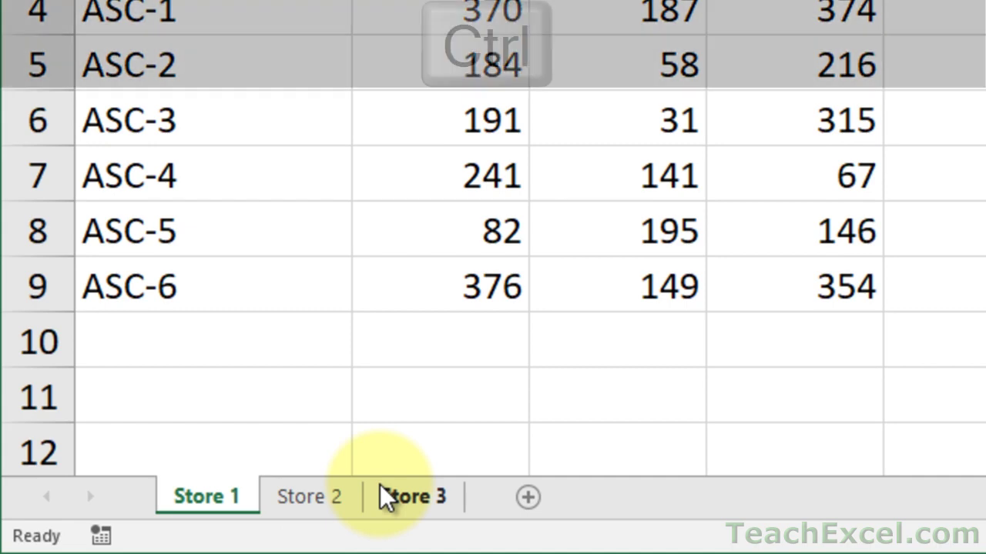
ctrl+click(429, 504)
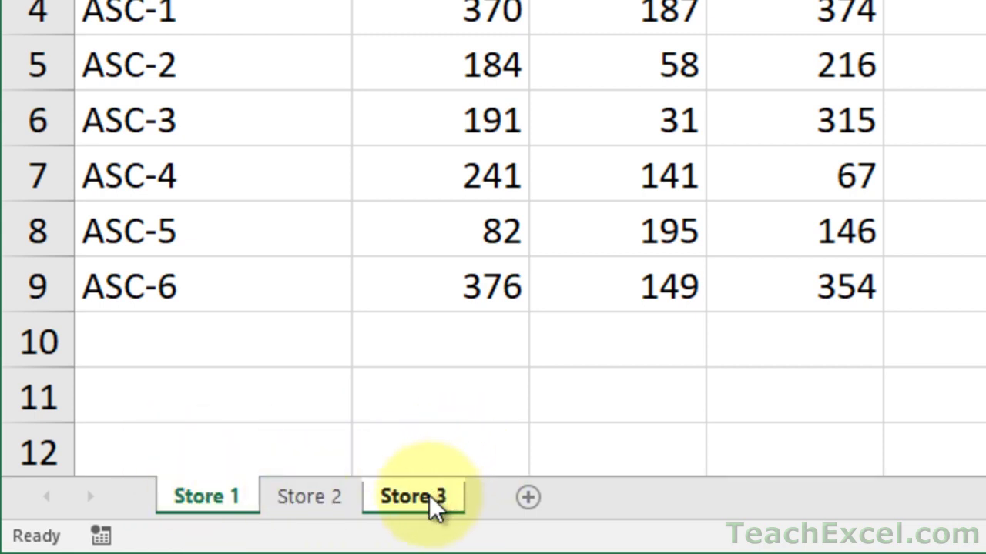
ctrl+click(270, 499)
ctrl+click(273, 499)
ctrl+click(281, 499)
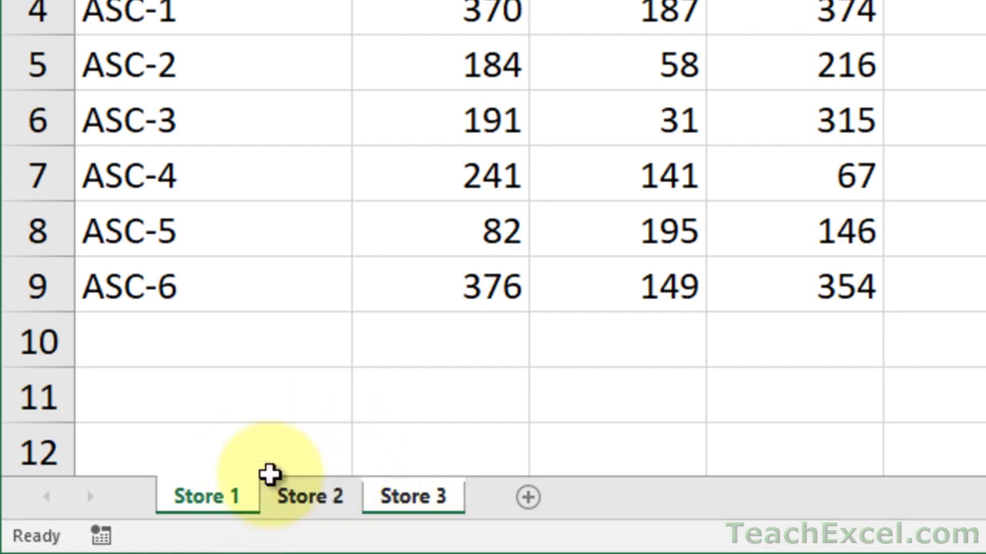
click(311, 497)
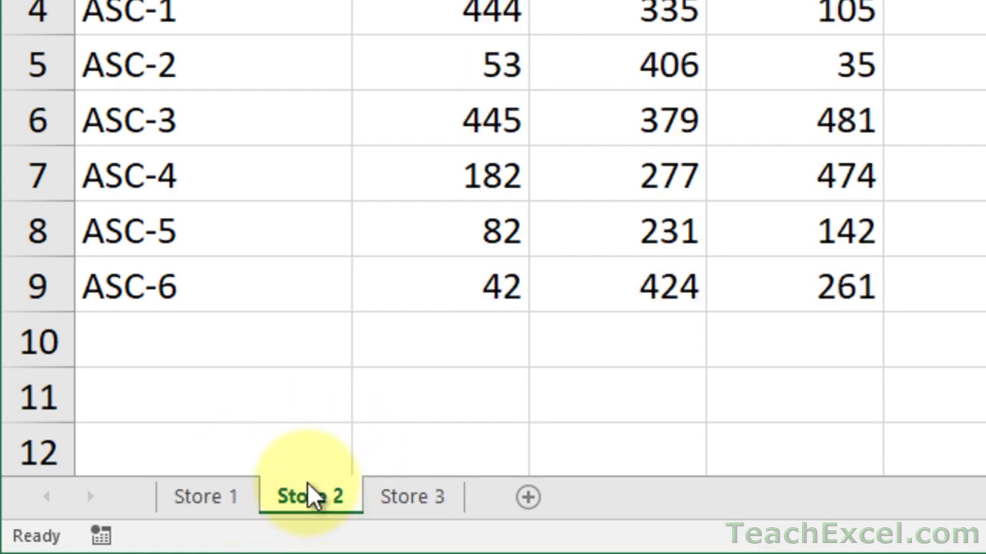
Step: Group the whole range of worksheets from Store 1 through Store 3, and ungroup them by activating only Store 2
click(209, 502)
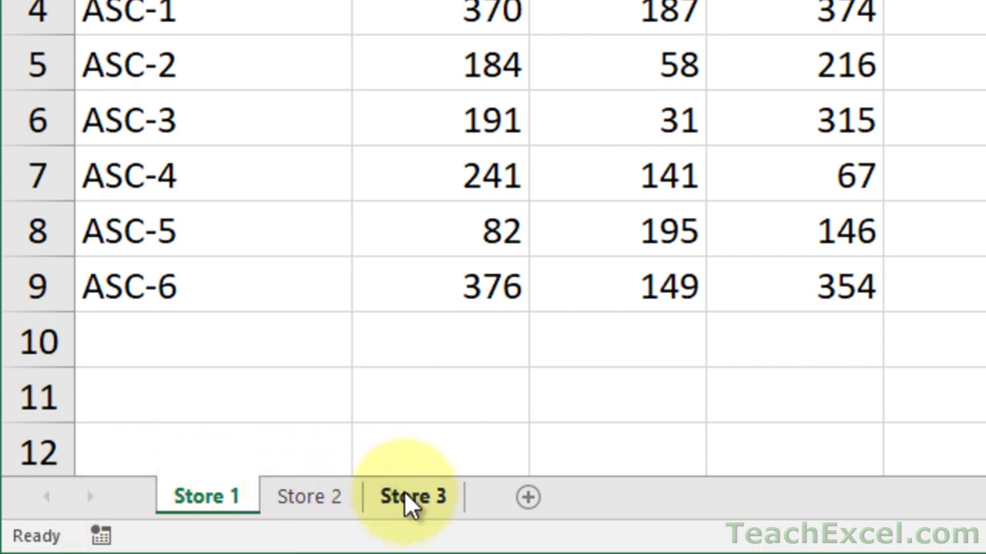
key(shift)
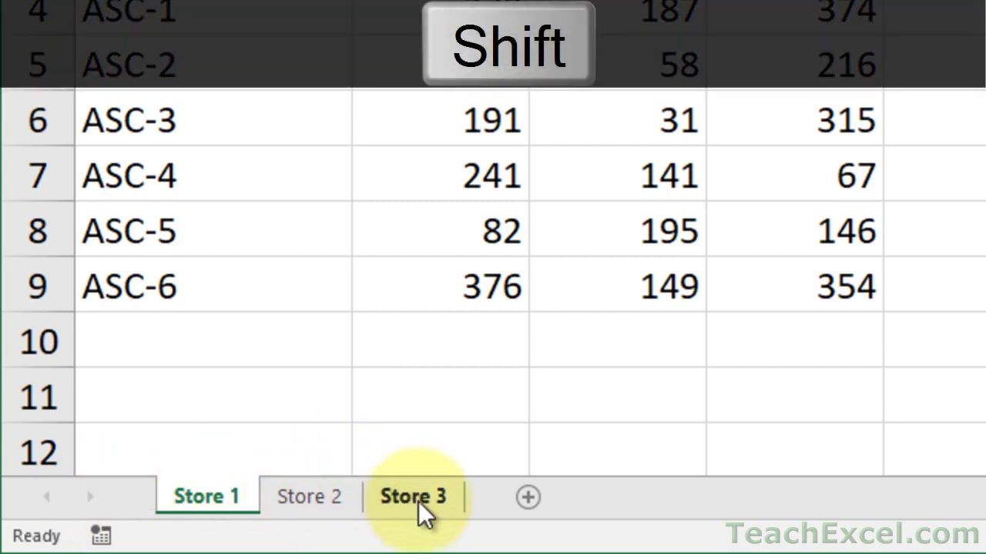
shift+click(425, 514)
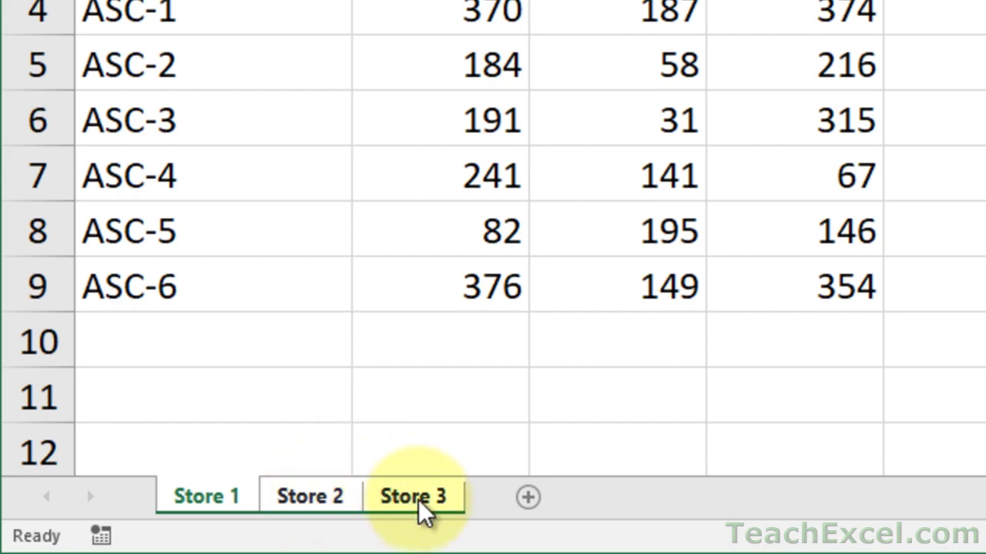
click(322, 500)
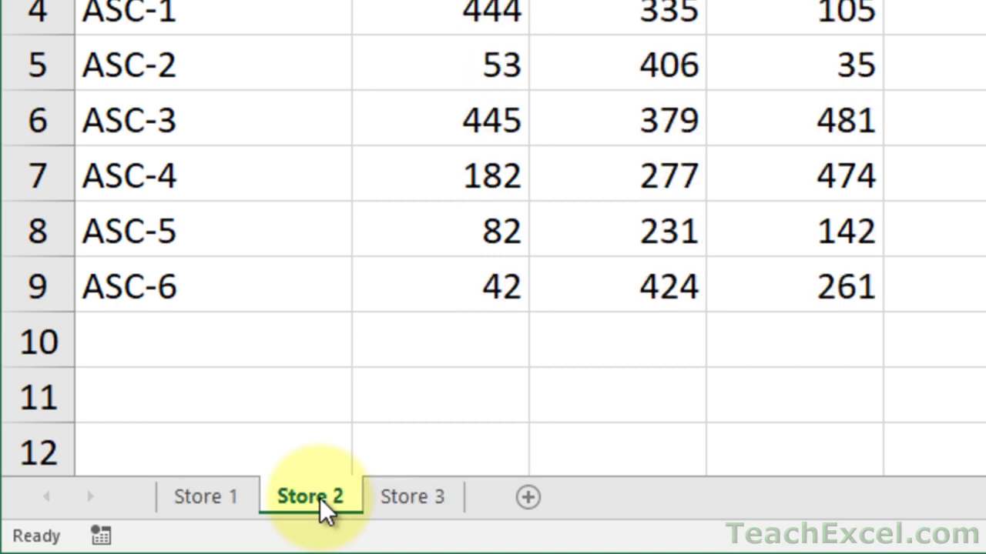
Step: Add Store 1 to a group with Store 2 and switch the active sheet between the two
key(ctrl+shift+Page_Up)
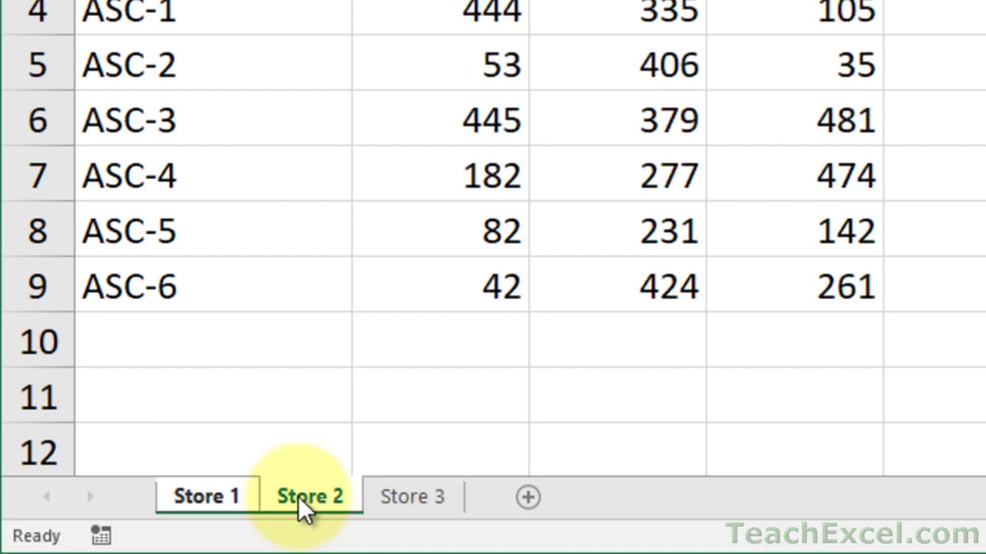
click(206, 498)
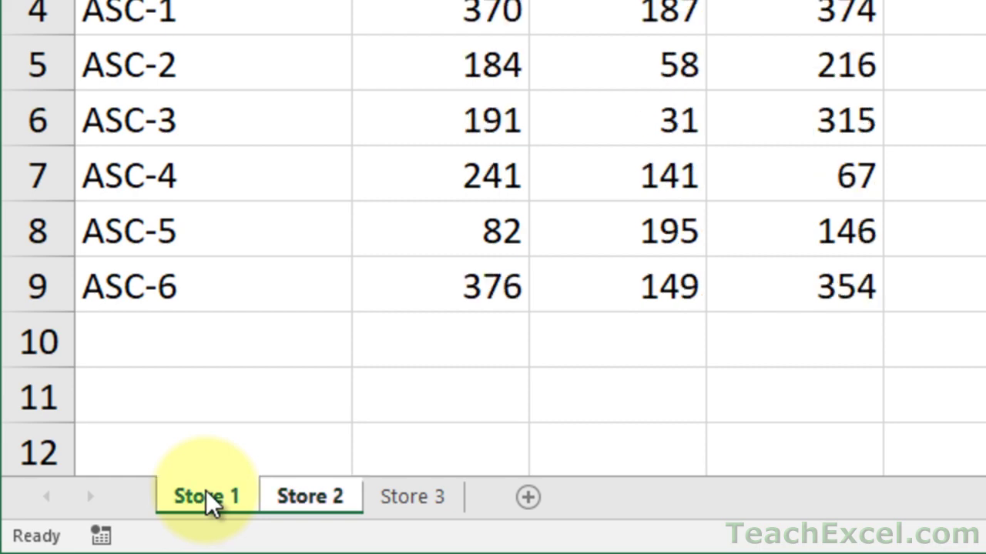
click(305, 502)
click(191, 514)
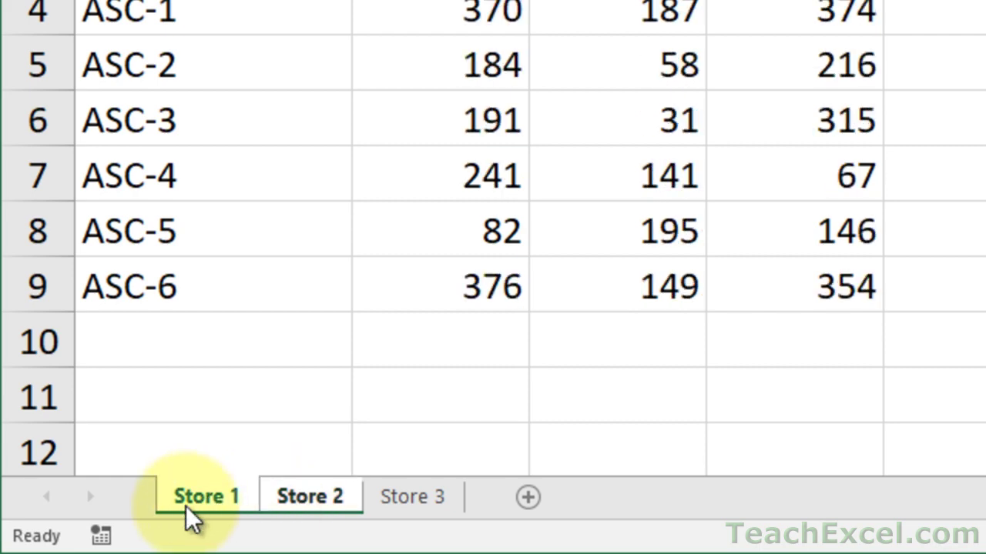
Step: Group all worksheets starting from Store 3 back to Store 1, and release the group by activating Store 2
click(418, 521)
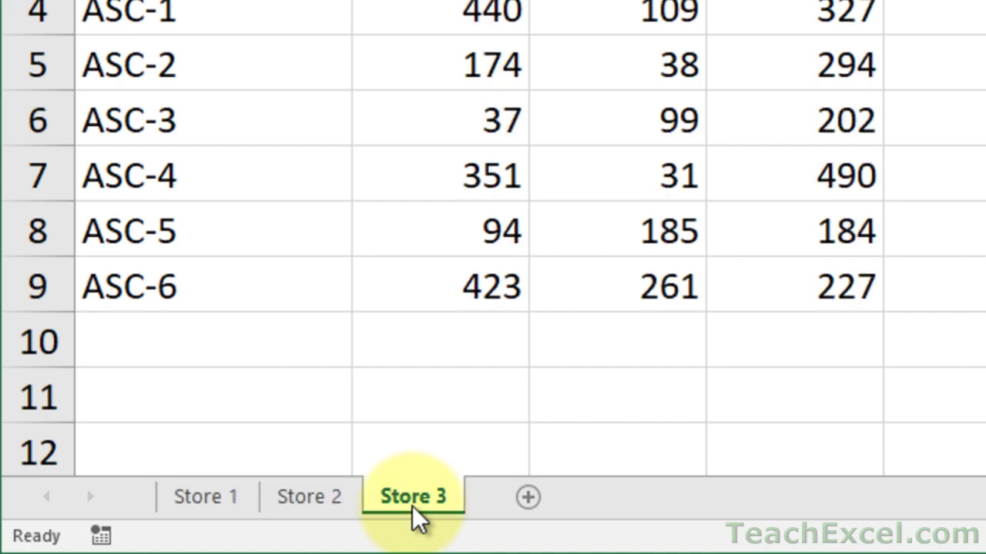
shift+click(185, 508)
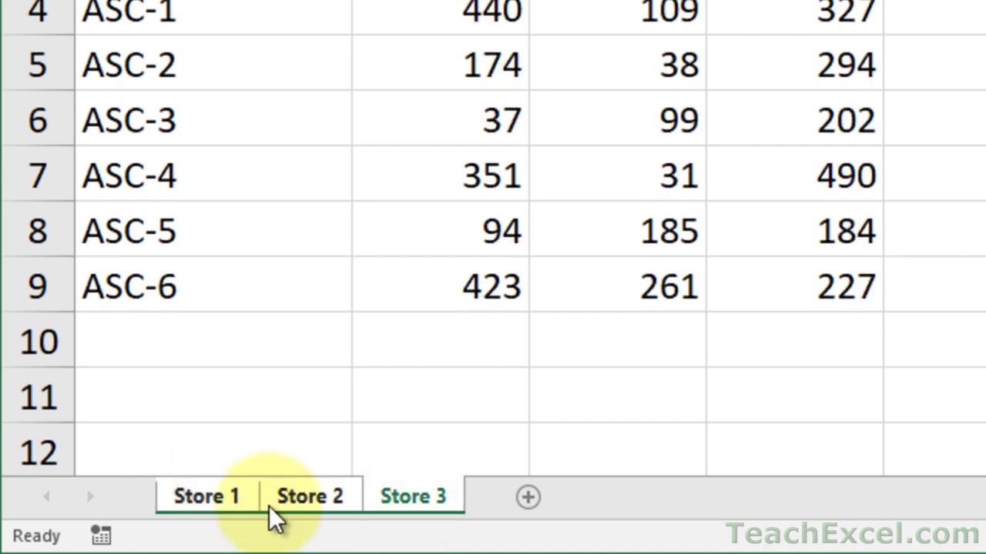
click(314, 511)
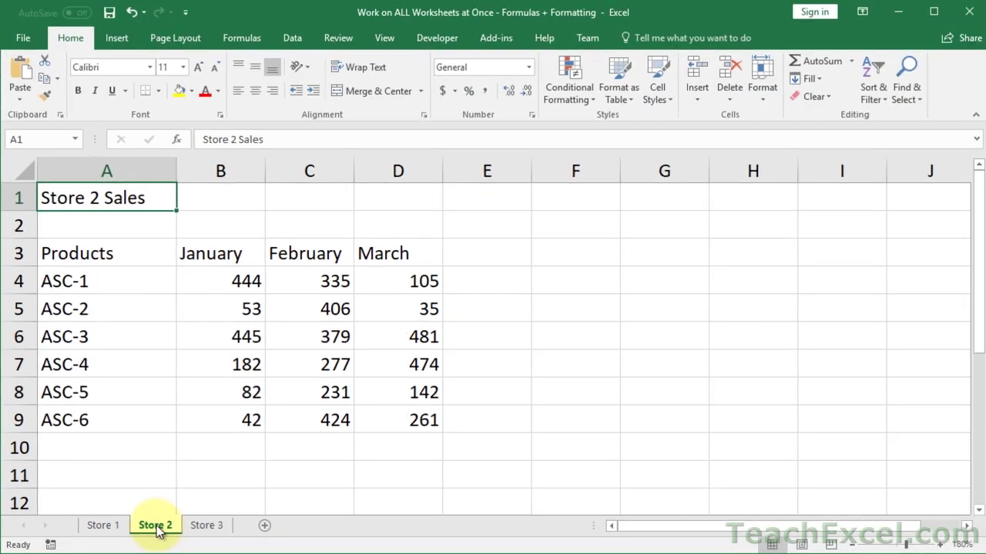
Step: Group Store 1 through Store 3 with Store 1 active, taking Store 2 out of the group and adding it back
click(206, 497)
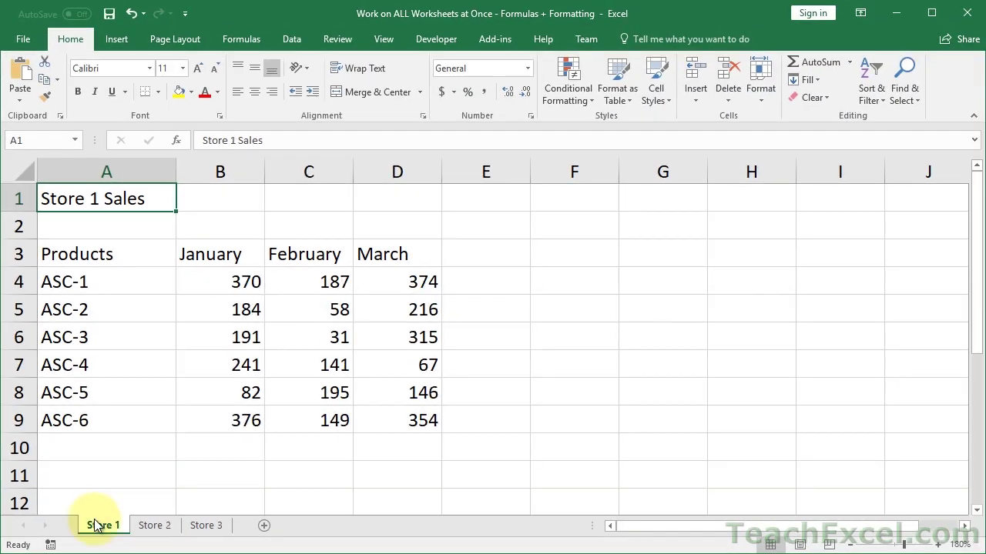
shift+click(201, 528)
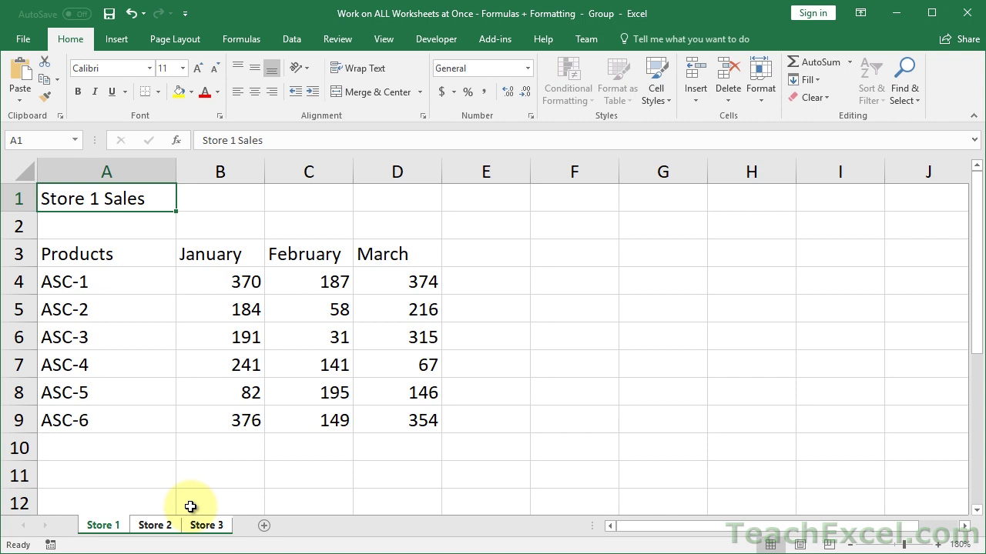
ctrl+click(156, 526)
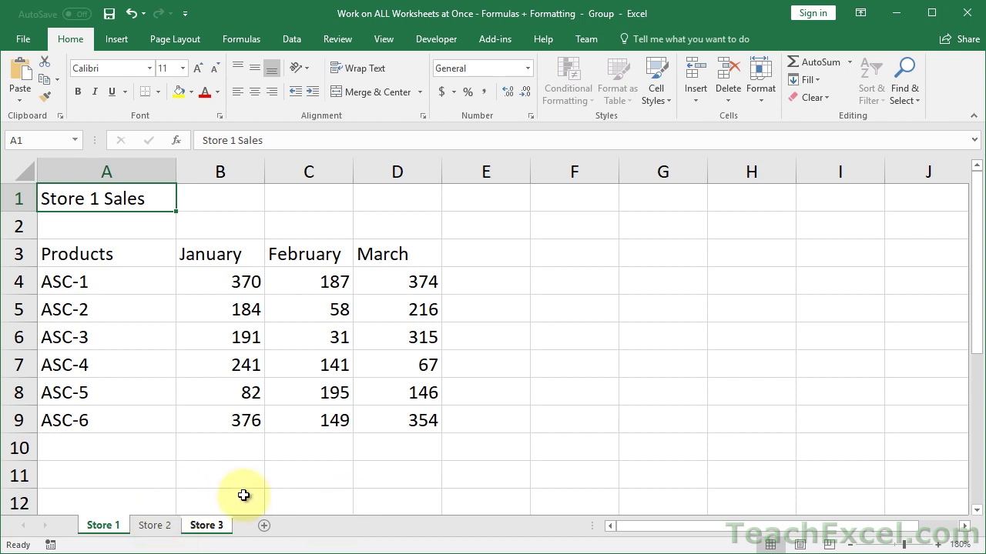
ctrl+click(156, 532)
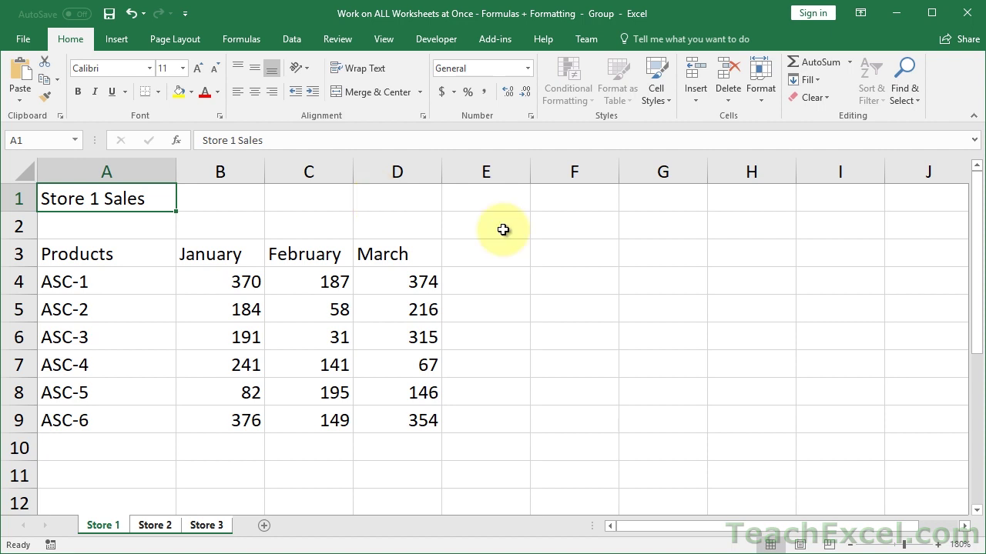
Step: Enter the column header "Max Sales" in cell E3 on all the grouped worksheets
click(493, 255)
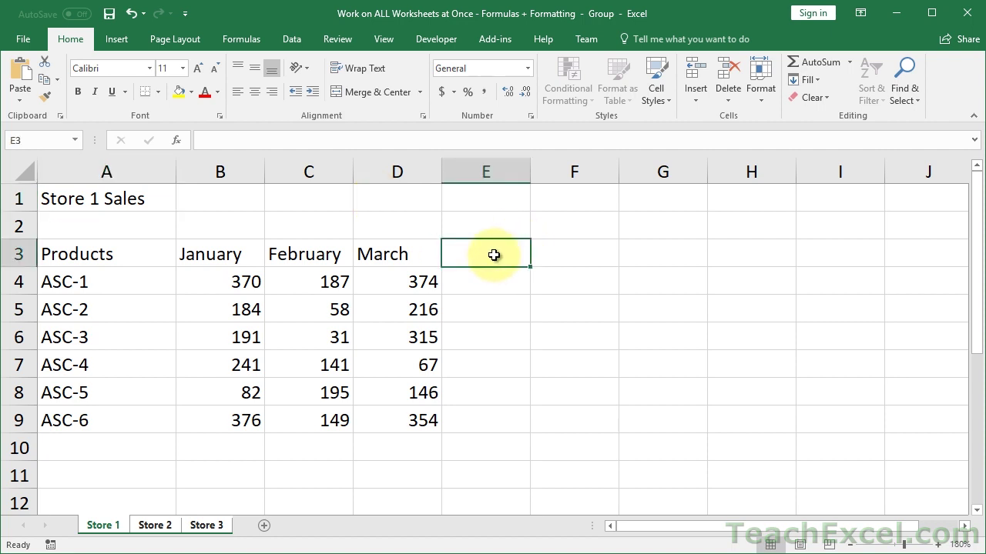
text(Max)
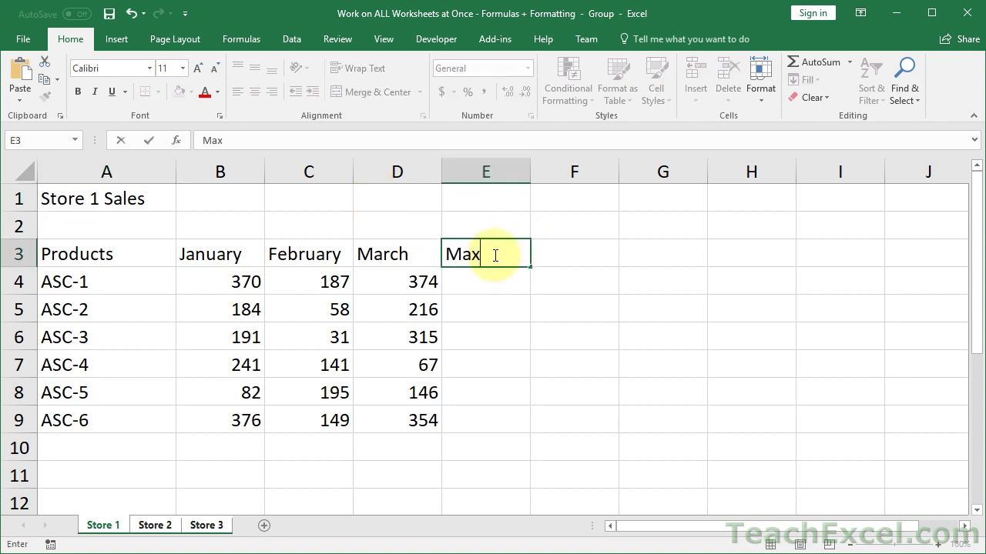
text( Sales)
key(ctrl+Return)
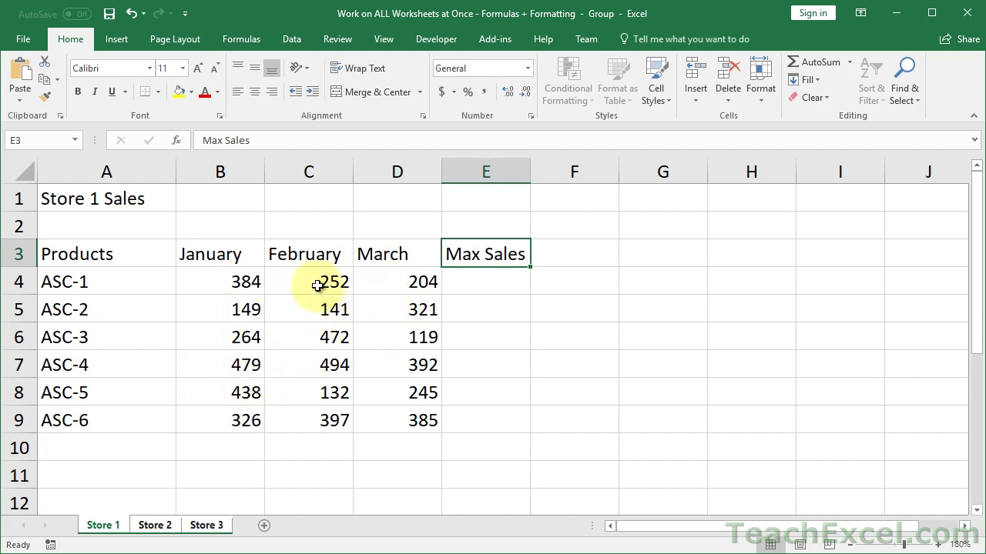
Step: Check the header in E3 on Store 2 and Store 3, and regroup all three worksheets with Store 3 active
click(151, 525)
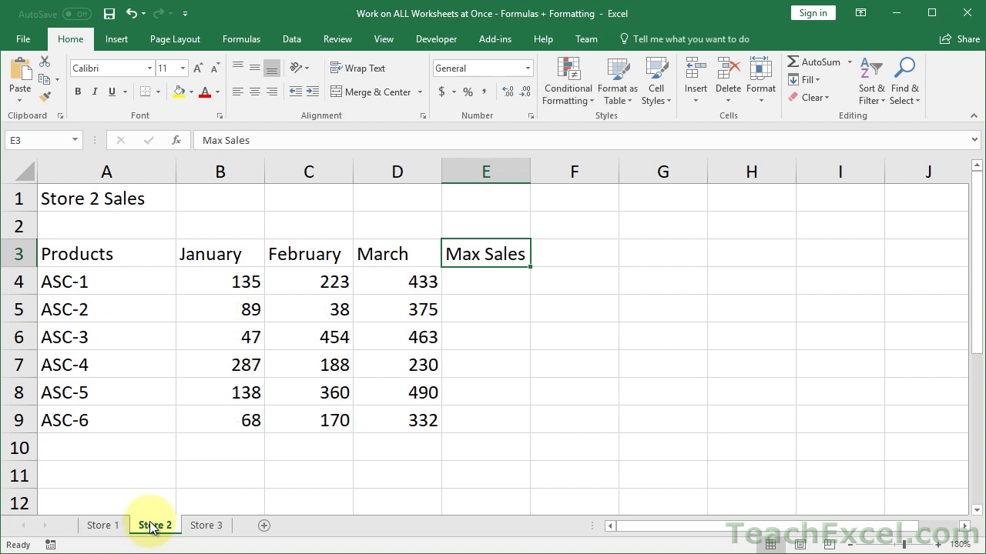
click(208, 526)
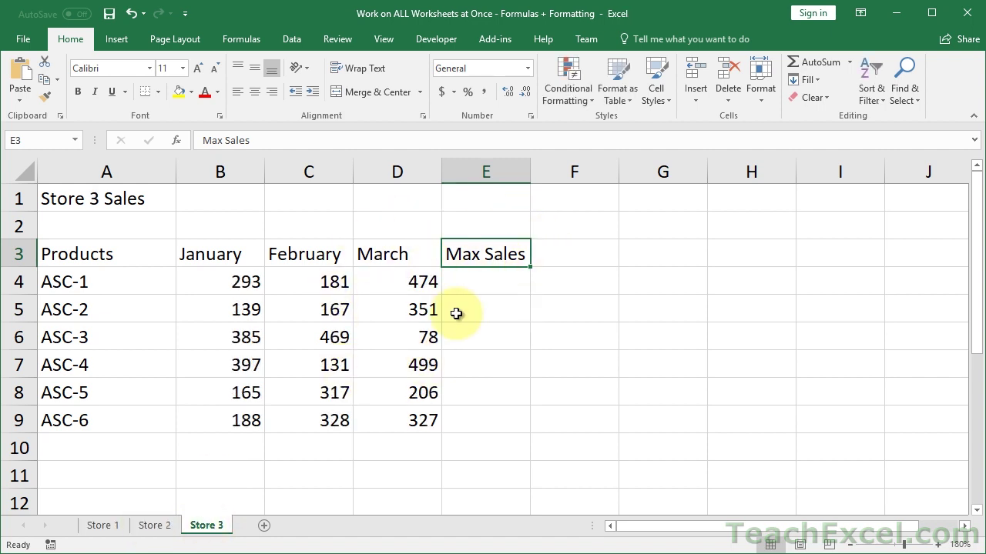
shift+click(90, 530)
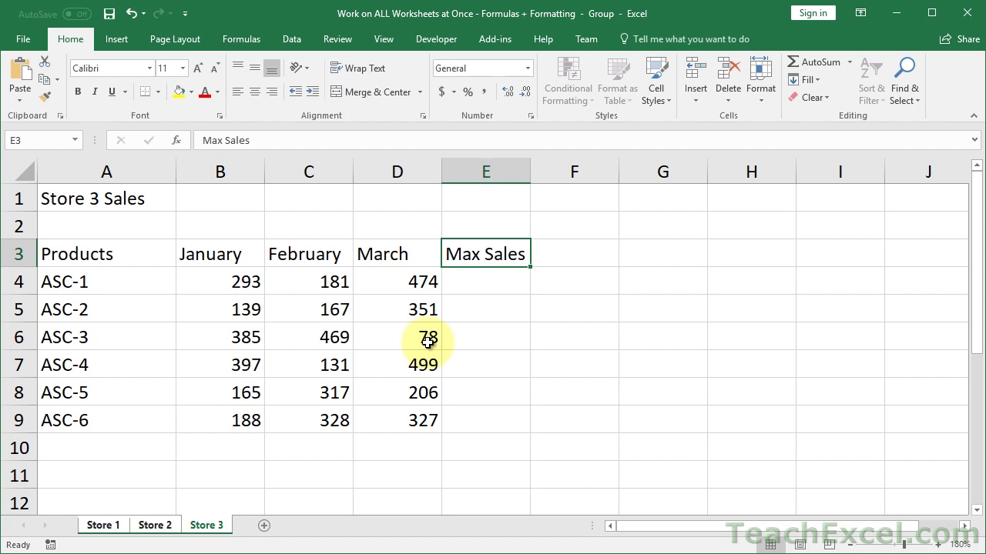
Step: Overwrite cell E3 with "asdf" on all the grouped worksheets, check the other sheets, and undo the entry
text(asdf)
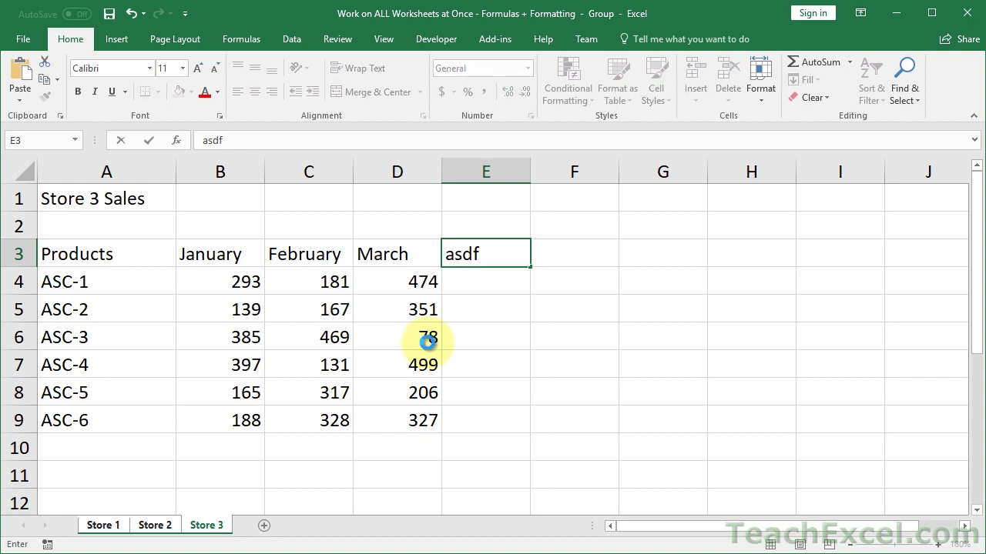
key(ctrl+Return)
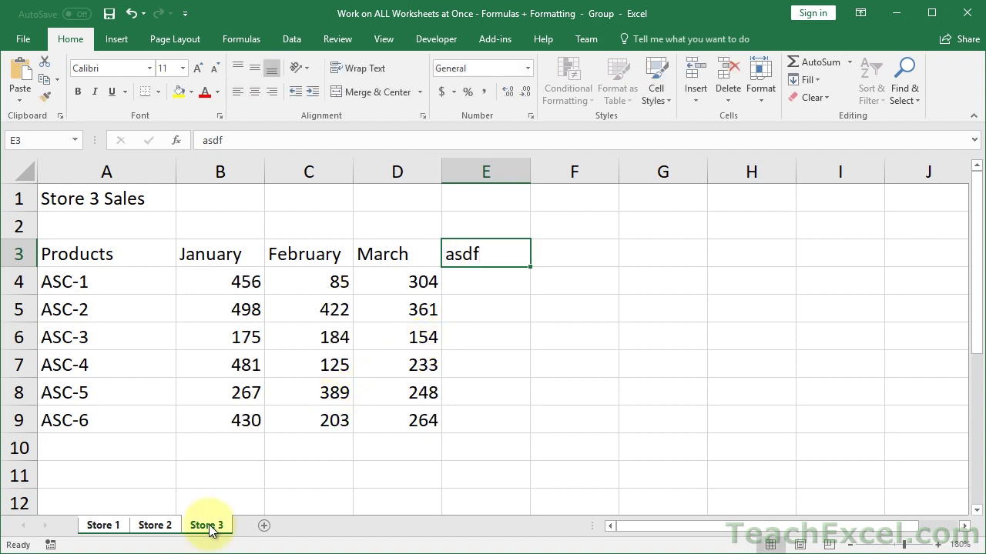
click(151, 529)
click(105, 527)
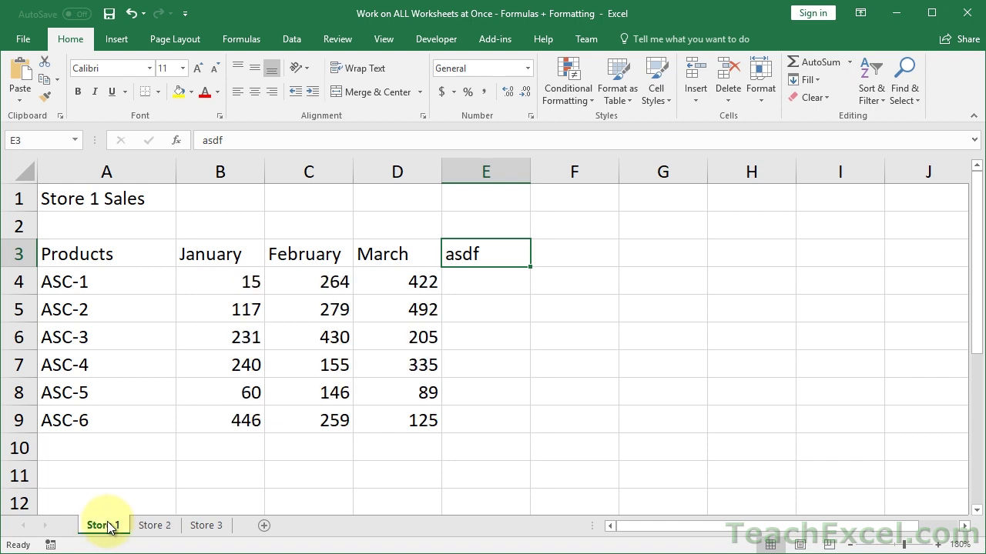
click(190, 530)
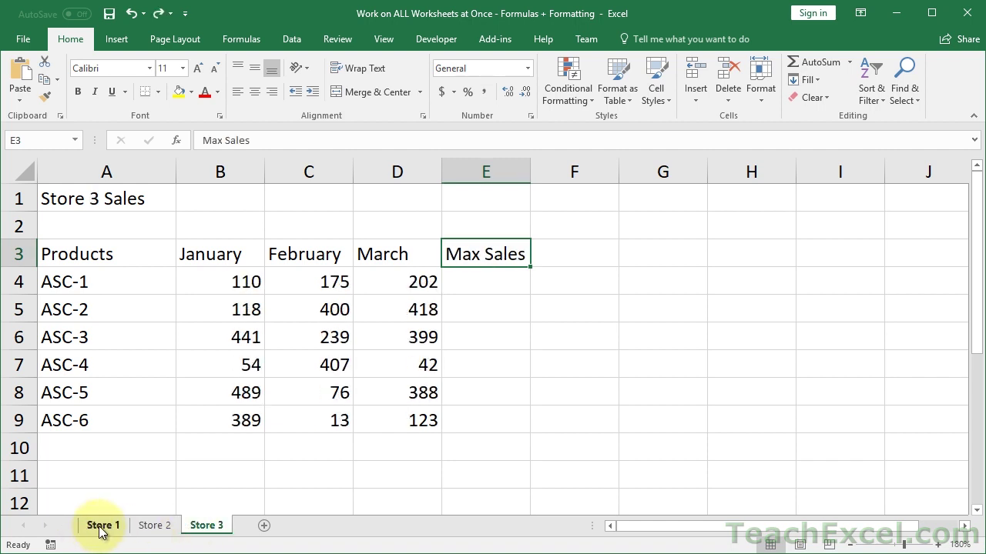
Step: Group all three worksheets from Store 3 back to Store 1, clear cell E3 on all of them, and check each sheet
shift+click(99, 527)
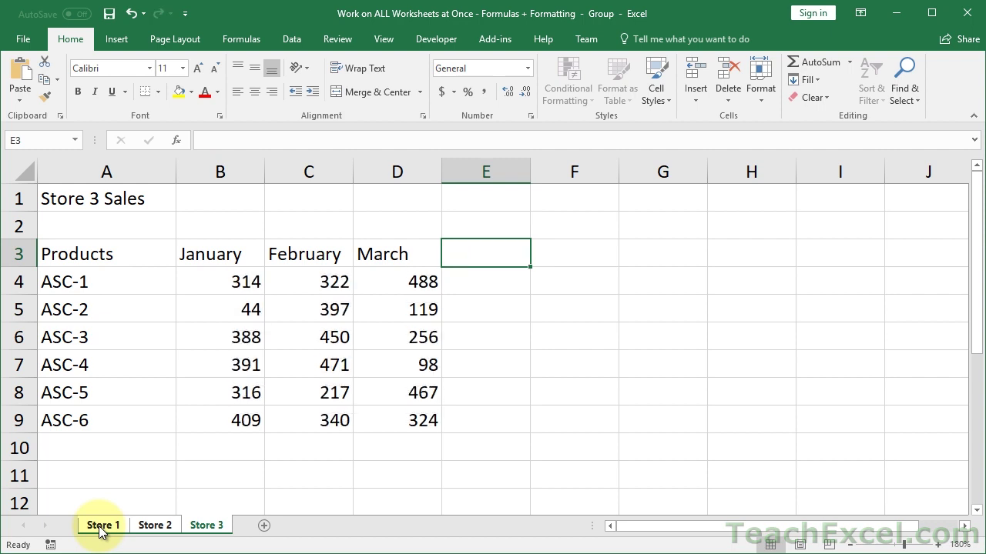
click(100, 526)
click(151, 526)
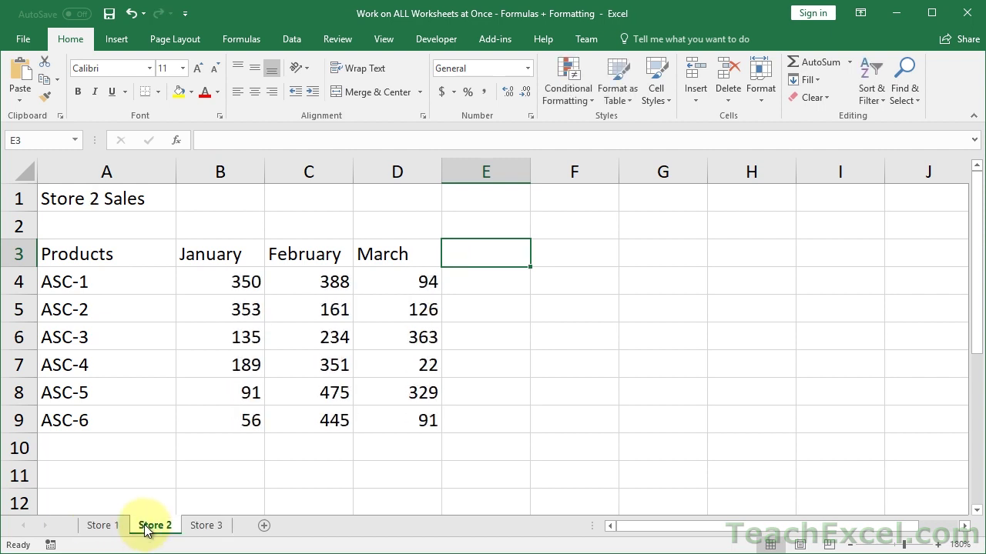
click(192, 527)
click(102, 529)
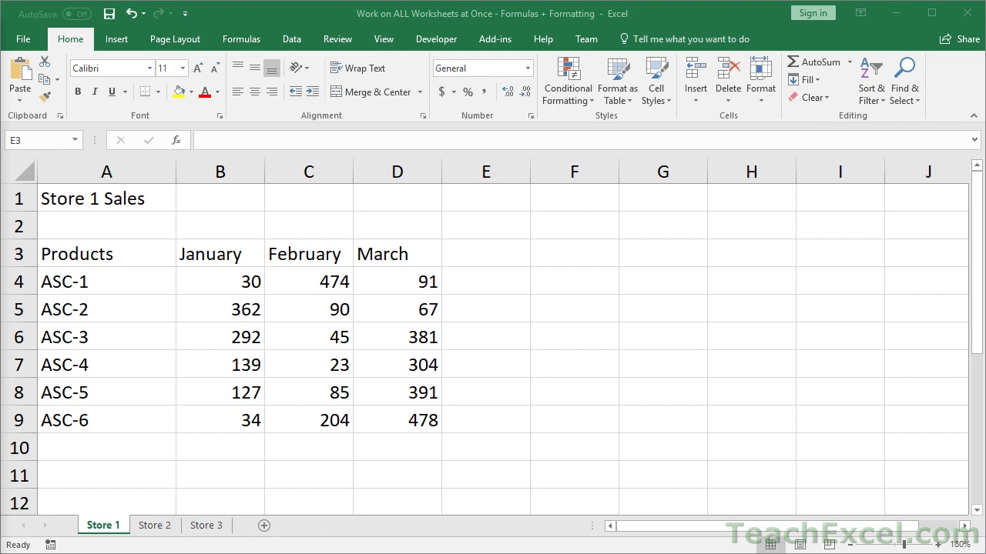
Step: Group Store 1 through Store 3, enter "Text to Copy" in E3 on all of them, and check the text on each sheet
click(359, 17)
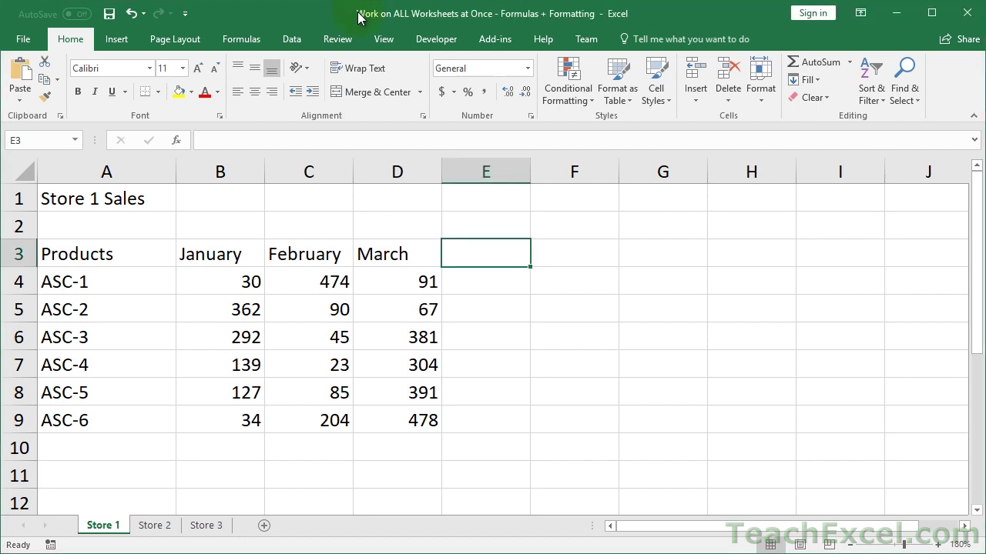
shift+click(207, 526)
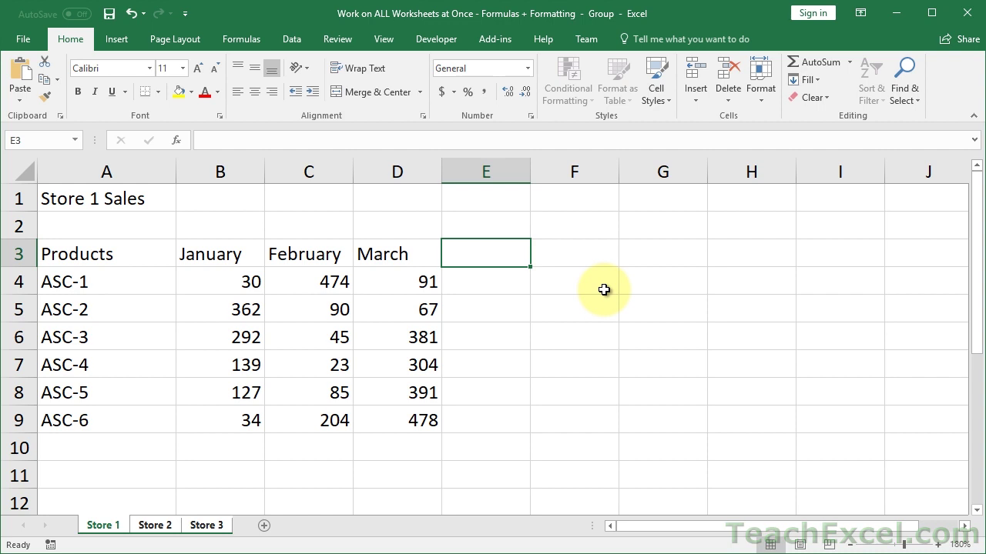
text(Text to Copy)
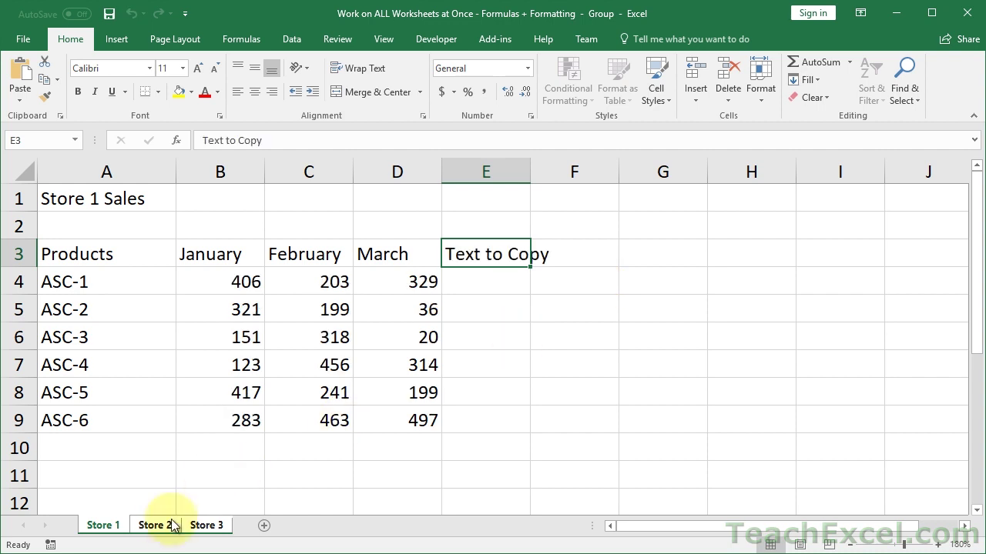
click(156, 526)
click(206, 525)
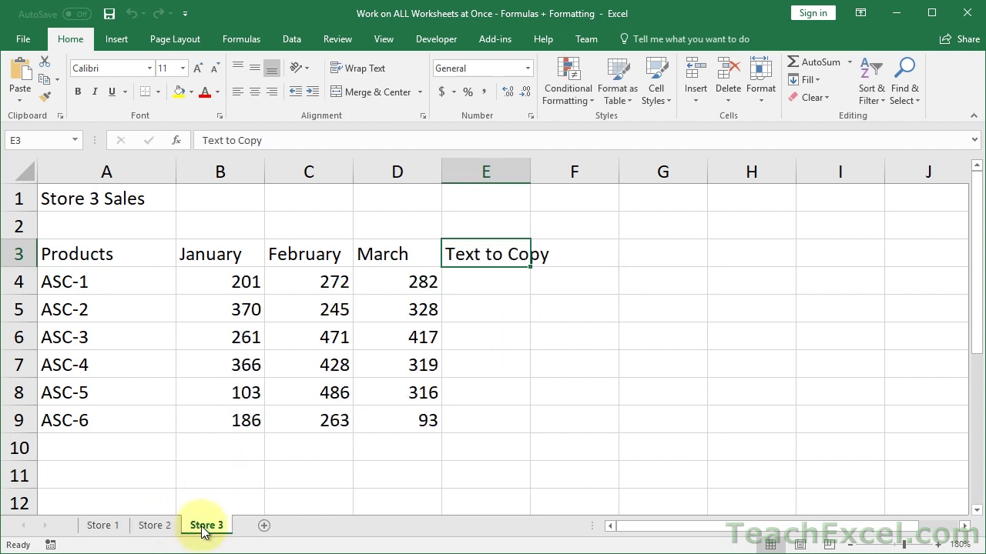
click(155, 526)
click(106, 526)
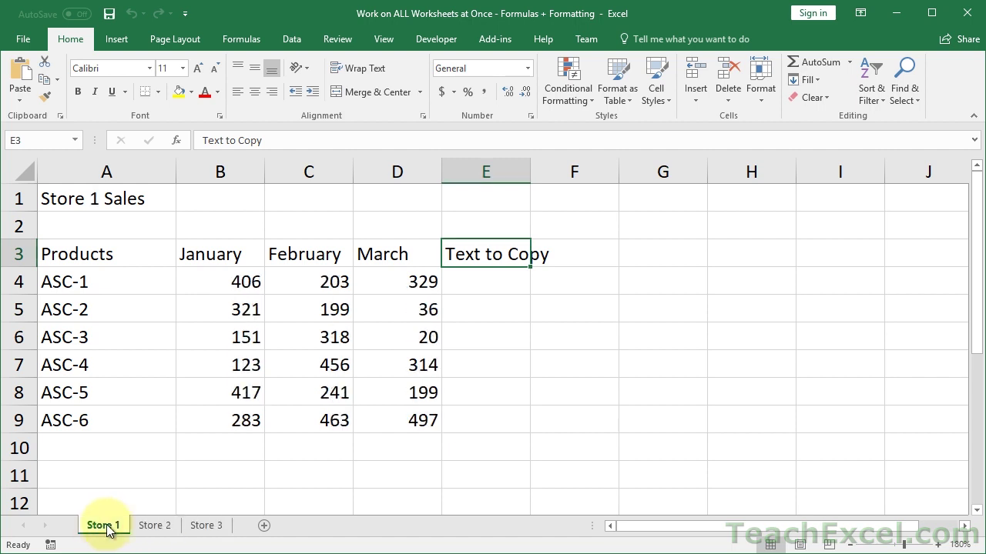
click(154, 525)
click(118, 531)
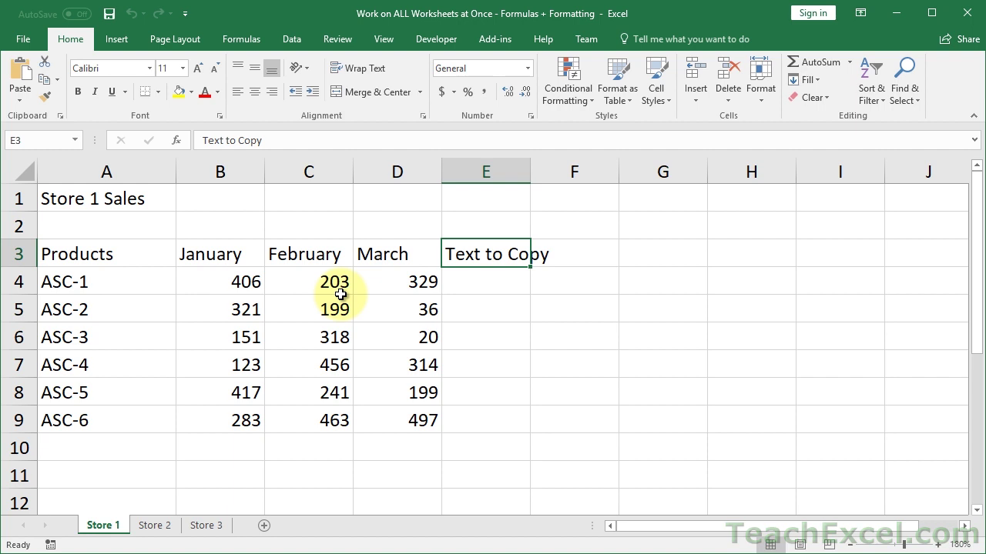
Step: Clear cell E3 on Store 1 only and inspect the formula in B5 without changing it
key(Delete)
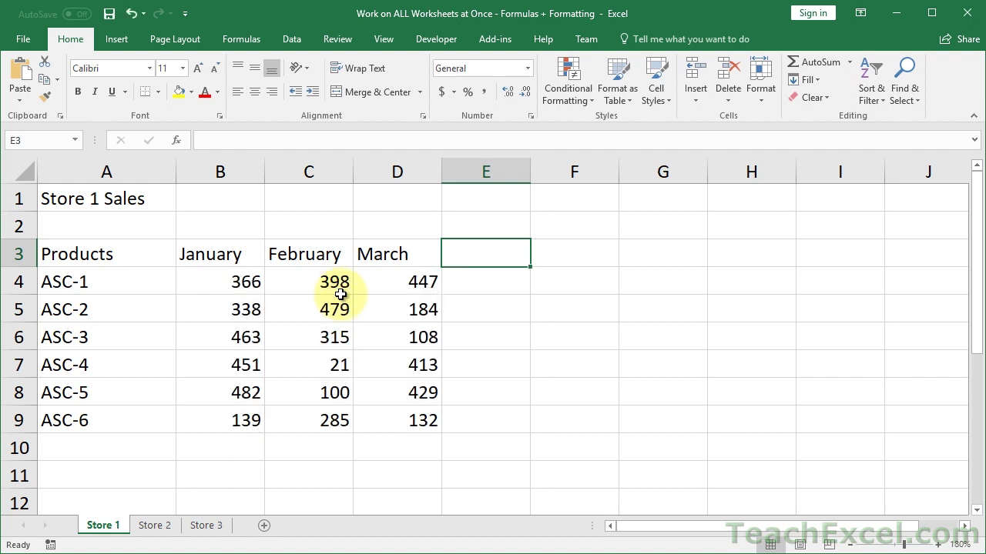
click(230, 310)
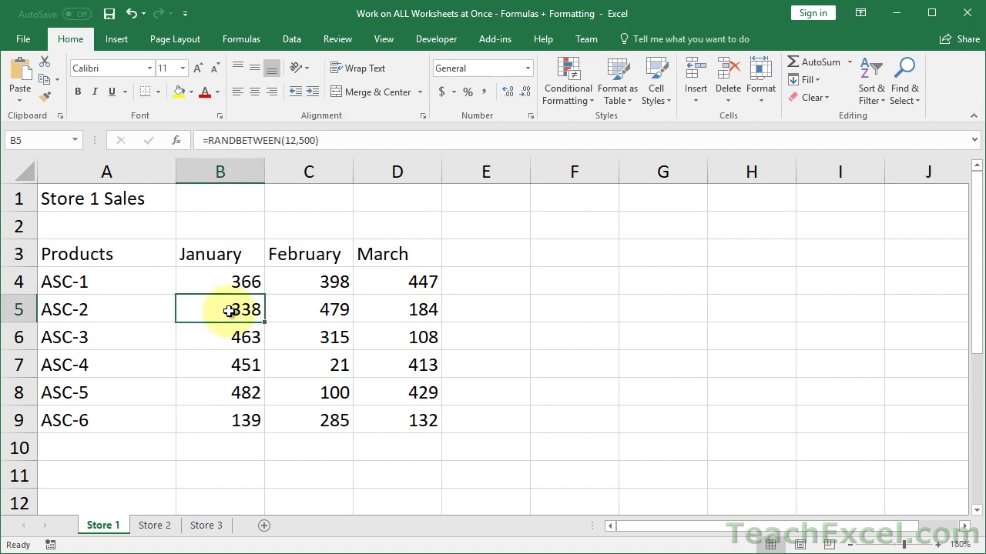
double_click(229, 310)
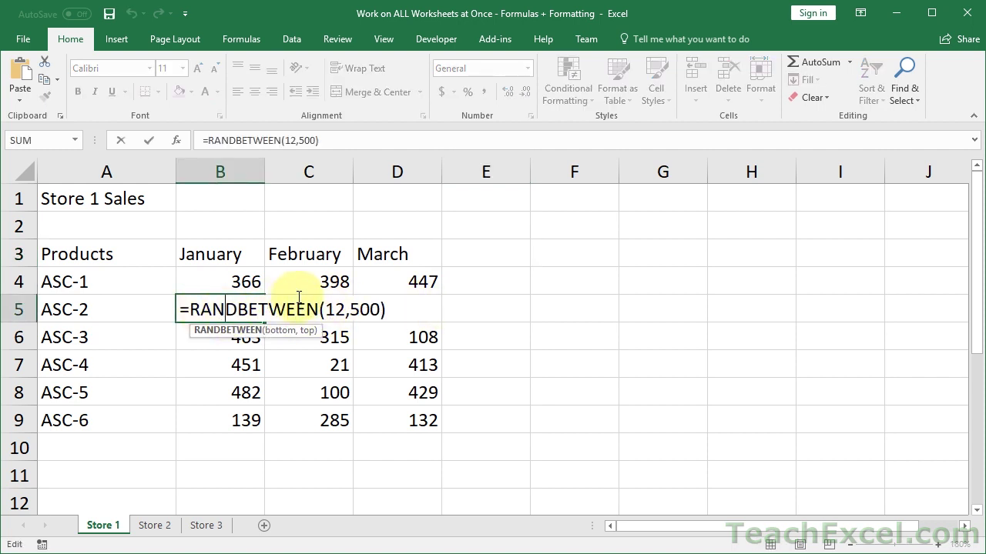
key(Escape)
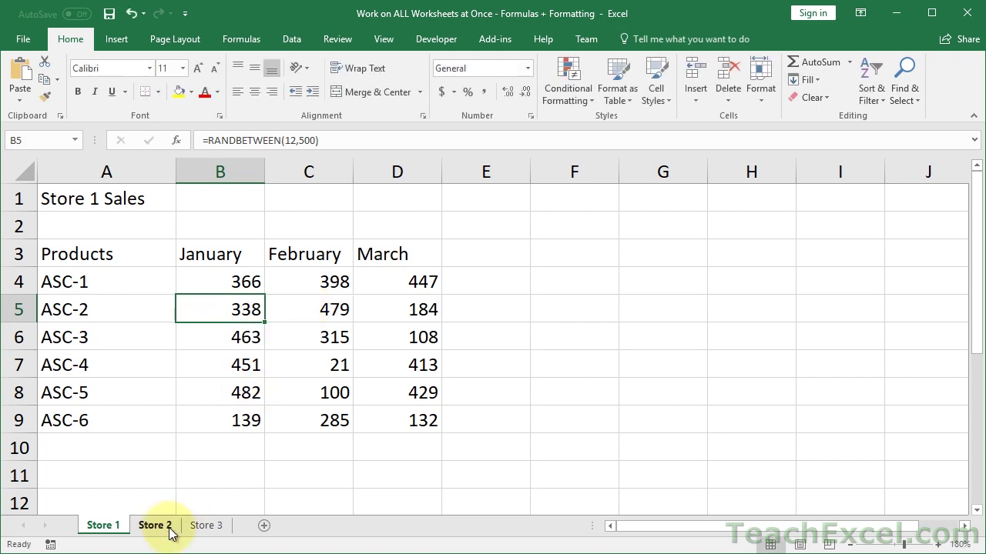
Step: Check E3 on Store 2 and Store 3, then group all three worksheets with Store 1 active and clear E3 on all of them
click(158, 530)
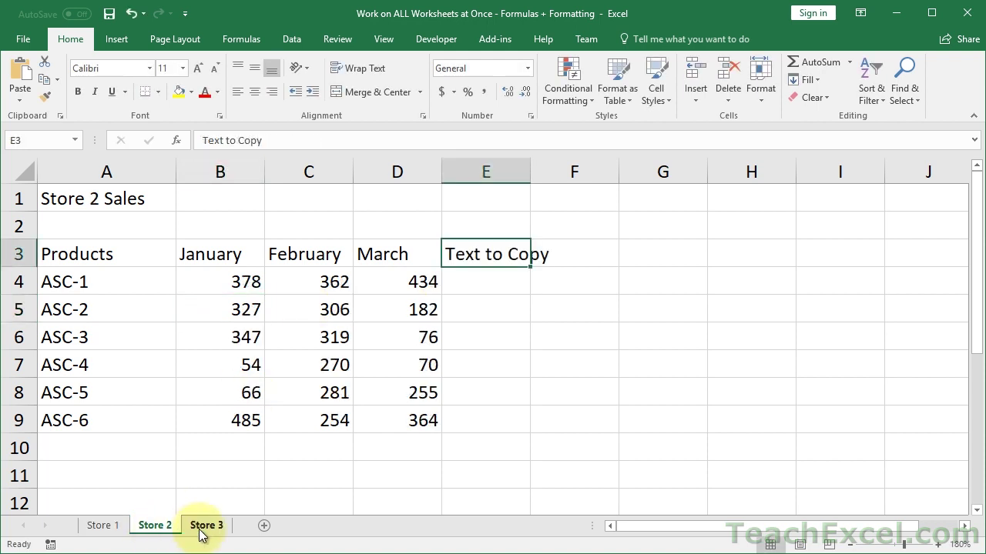
click(202, 530)
click(158, 530)
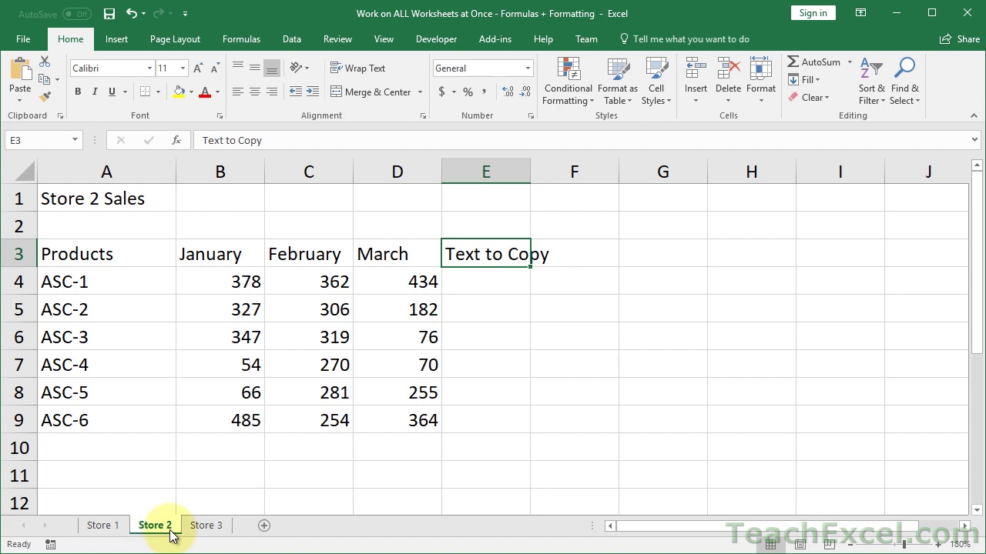
click(100, 530)
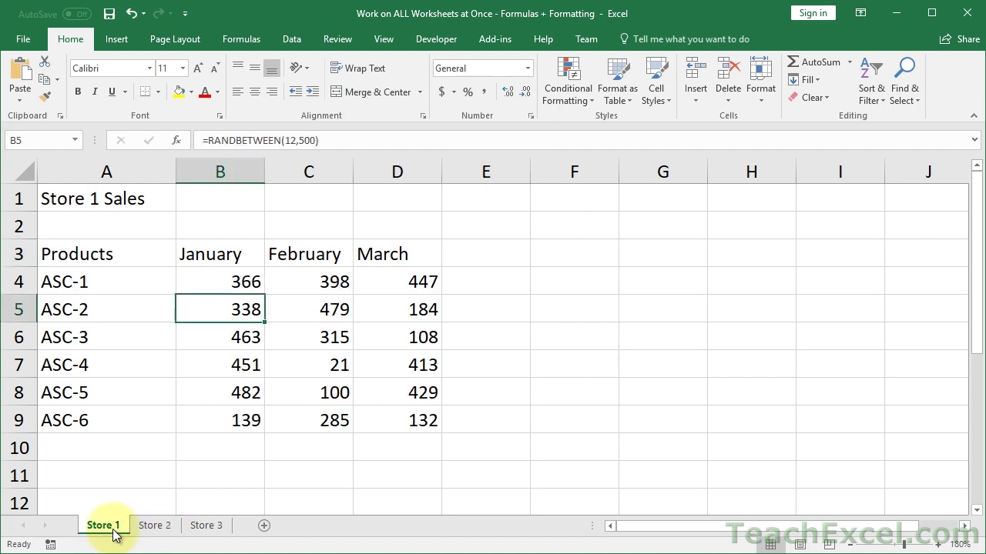
shift+click(207, 530)
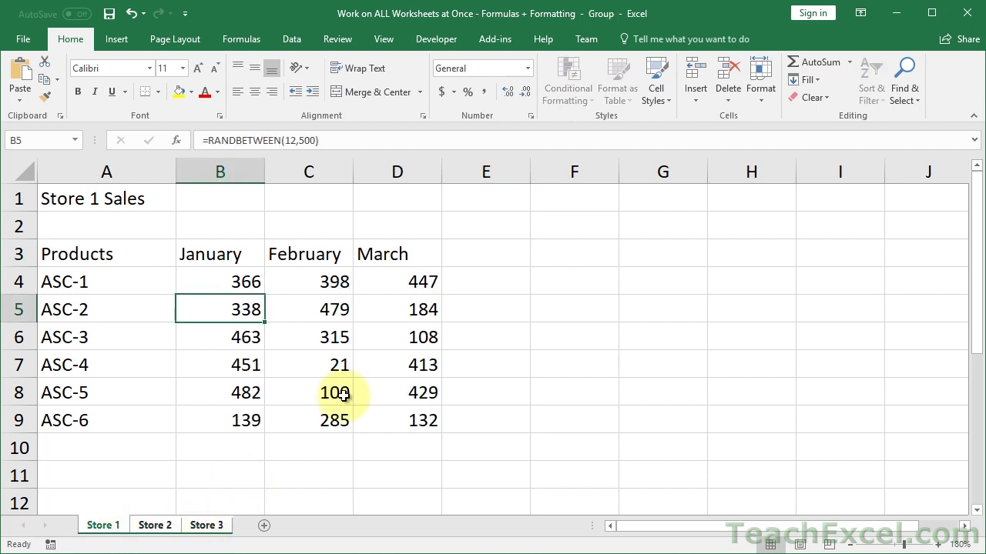
click(481, 255)
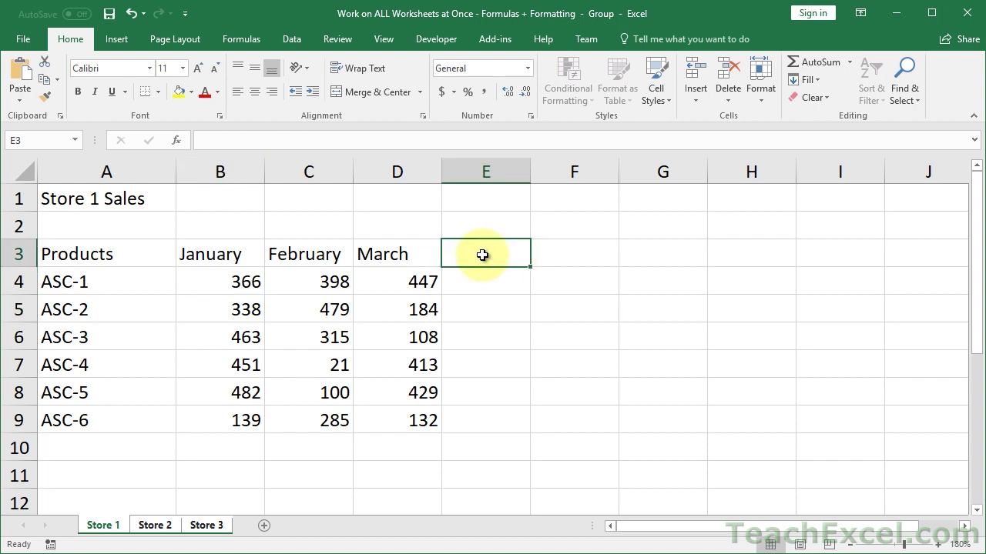
key(F9)
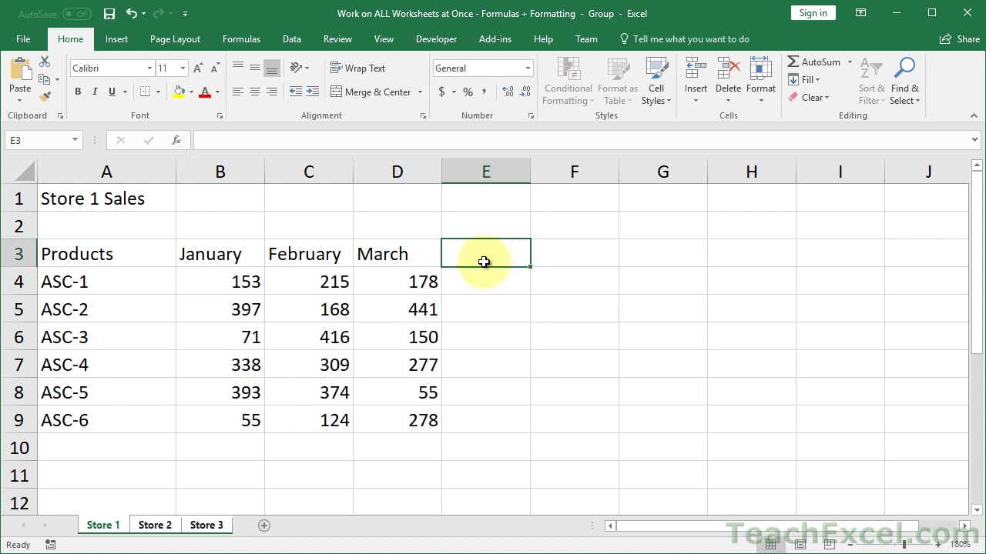
Step: Check E3 on Store 2 and Store 3, and regroup the worksheets from Store 3 back to Store 1
key(ctrl+Page_Down)
key(ctrl+Page_Down)
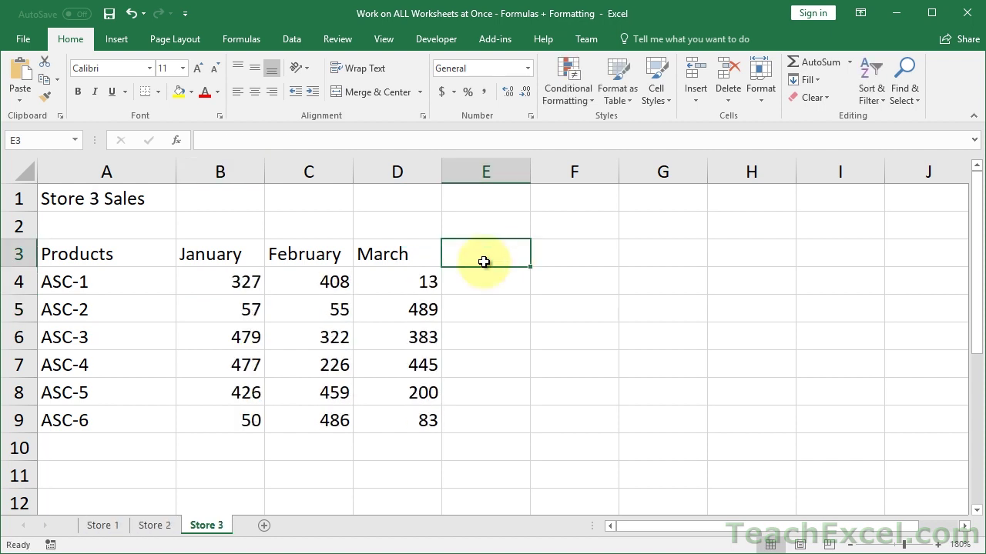
key(ctrl+shift+Page_Up)
key(ctrl+shift+Page_Up)
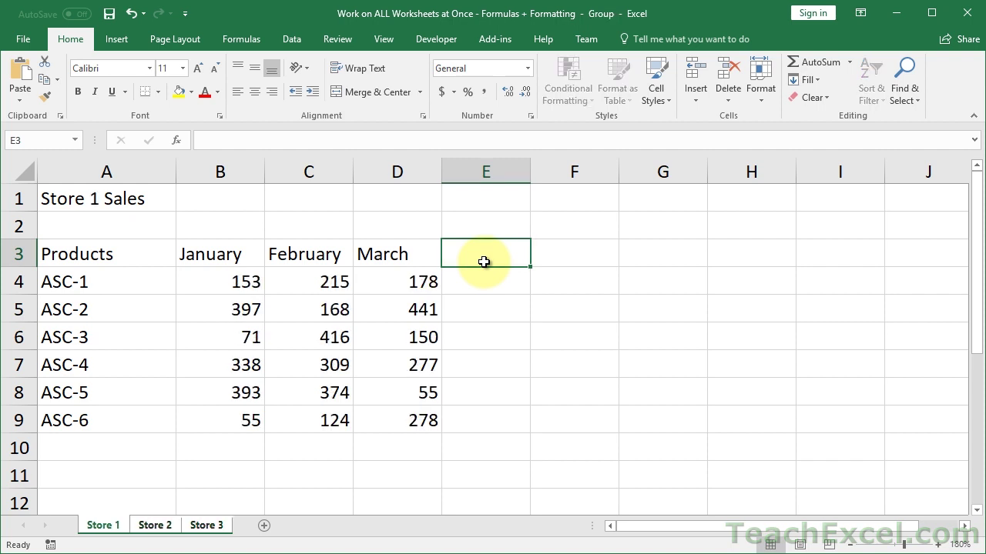
Step: Convert the sales formulas in B4:D9 to static values in place on all the grouped worksheets using Paste Special Values
drag(229, 281, 382, 421)
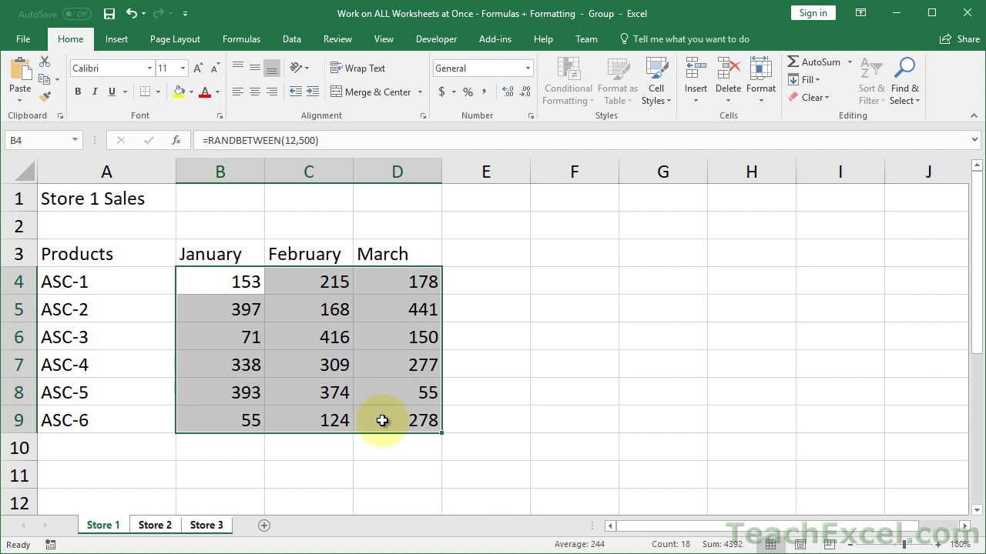
key(ctrl+c)
key(alt+e)
key(s)
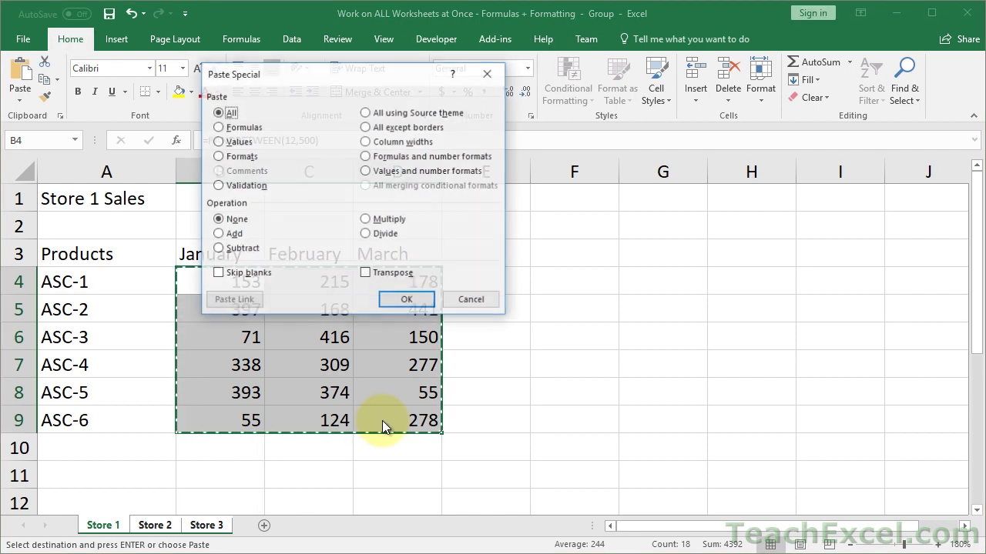
key(v)
key(Return)
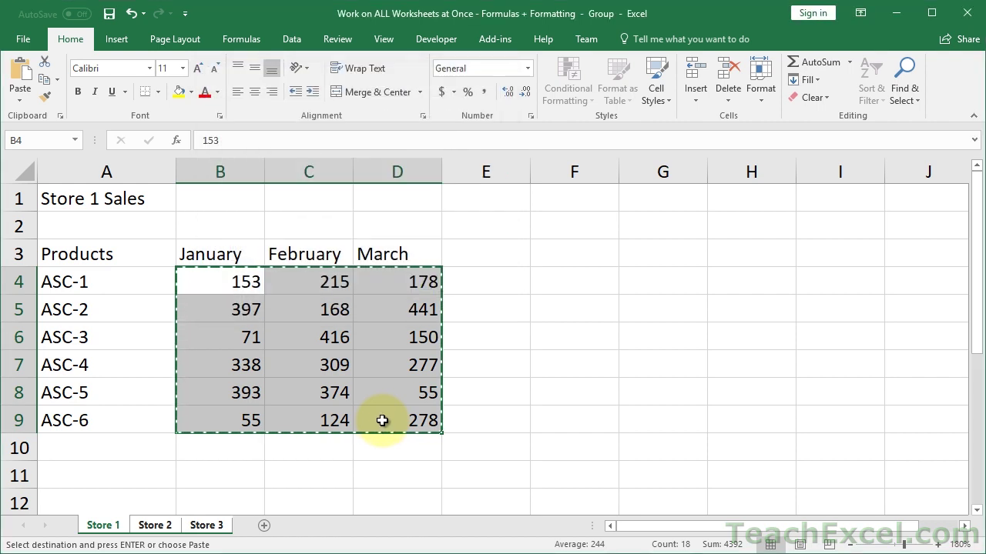
key(Escape)
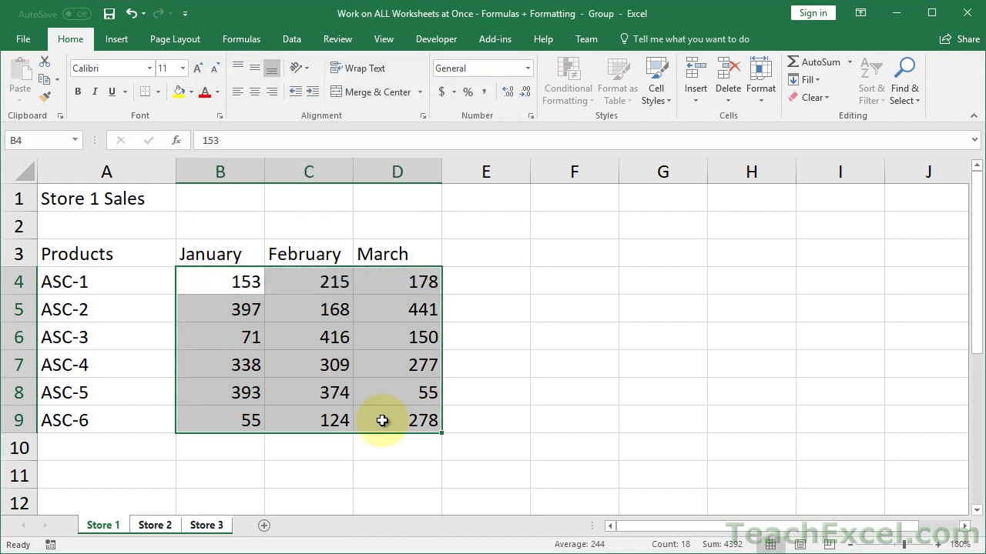
Step: Check cell C6 for a static value on each worksheet, and regroup Store 1 through Store 3 with Store 1 active
click(307, 330)
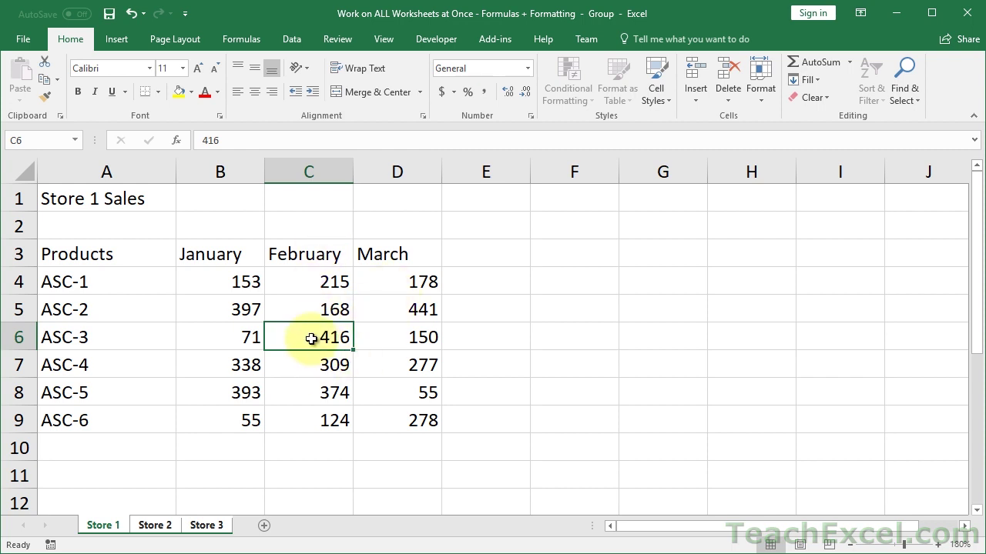
click(154, 526)
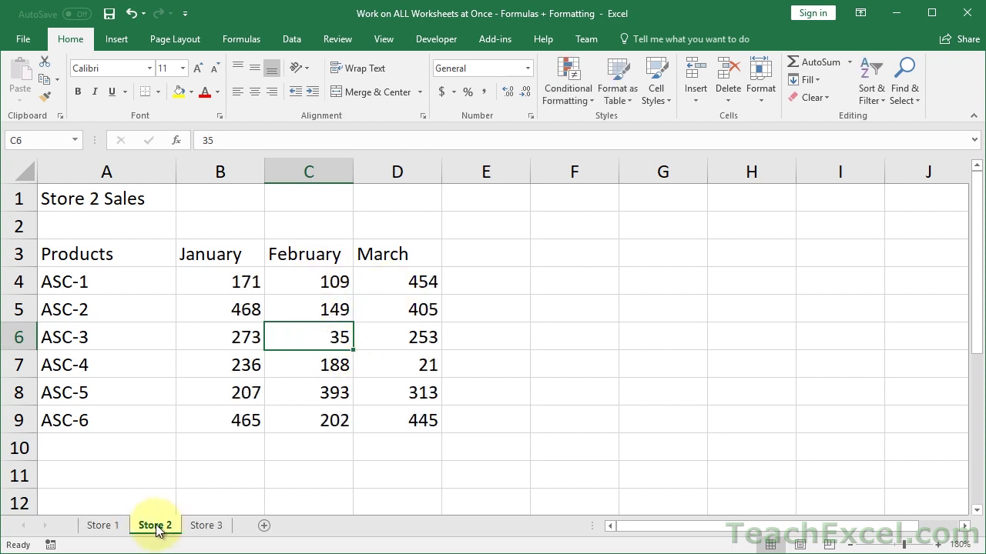
click(197, 527)
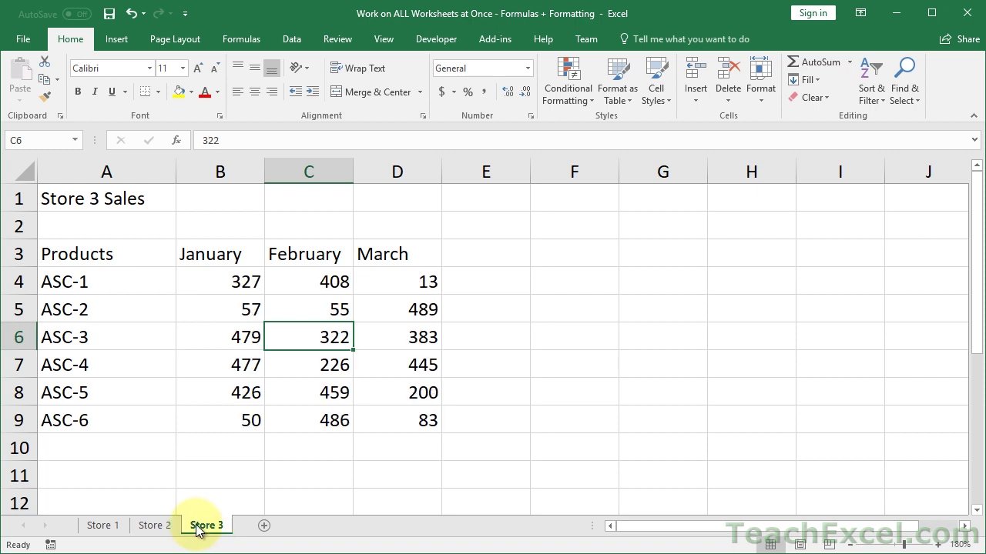
click(154, 526)
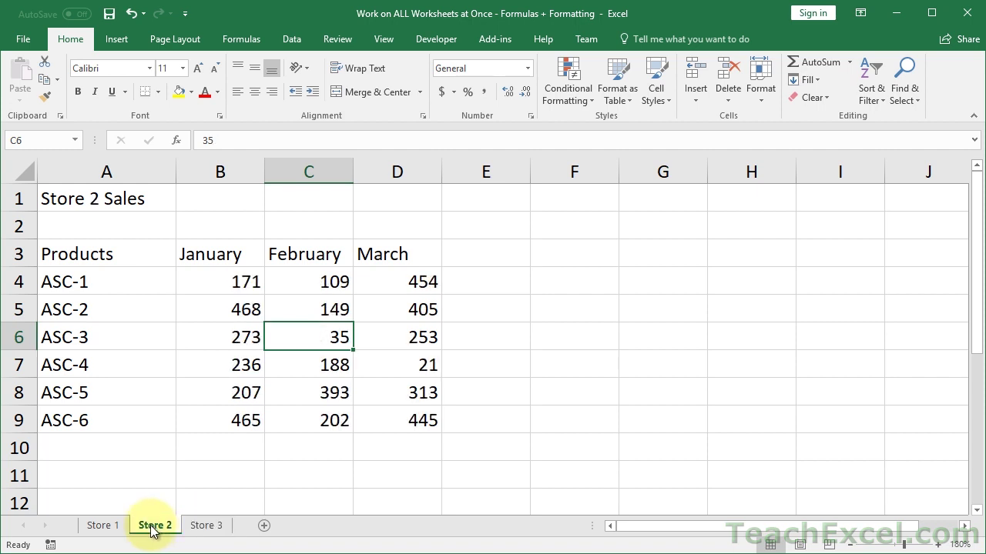
click(113, 528)
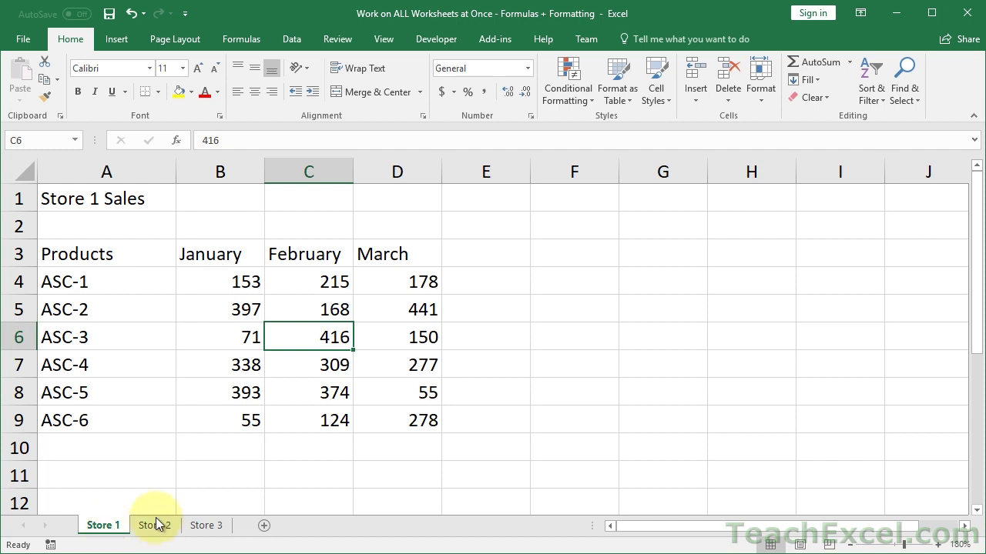
shift+click(207, 525)
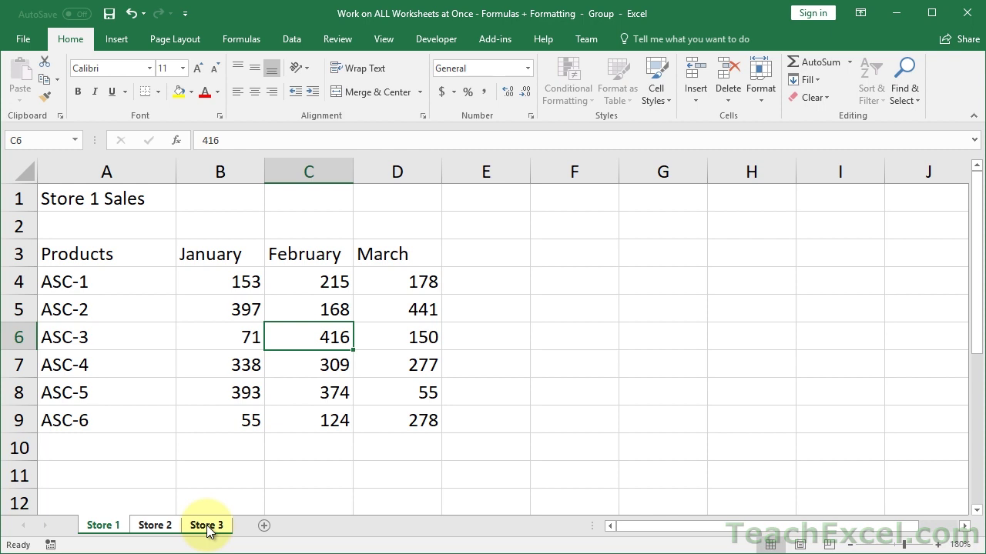
Step: Enter the headers Max Sales in E3 and Min Sales in F3 on all grouped worksheets
click(485, 253)
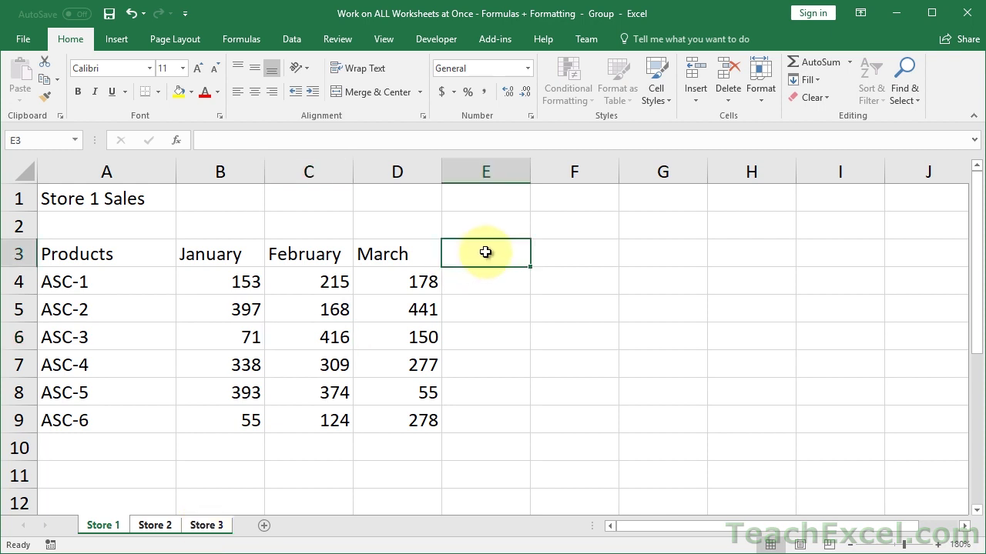
text(Max)
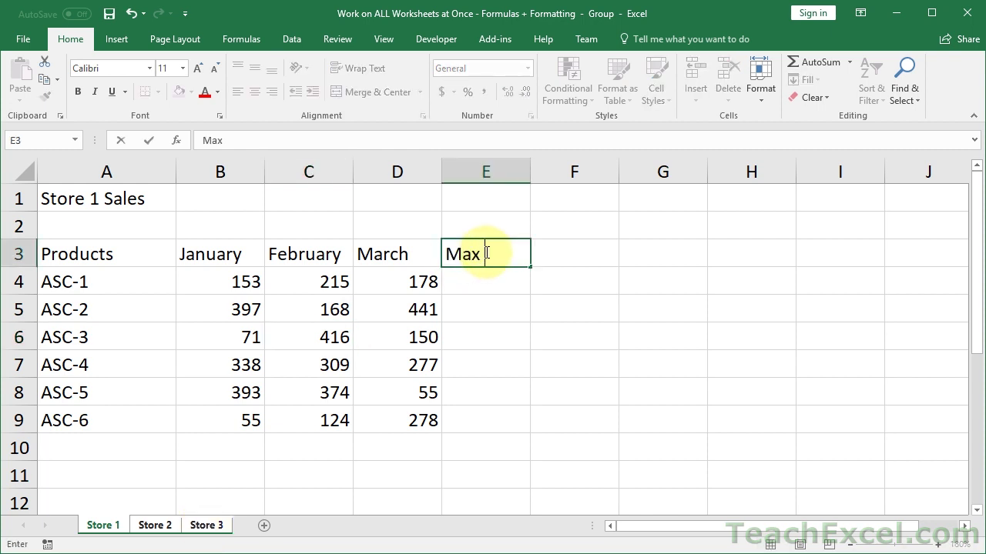
text( Sales)
key(Tab)
text(Min Sal)
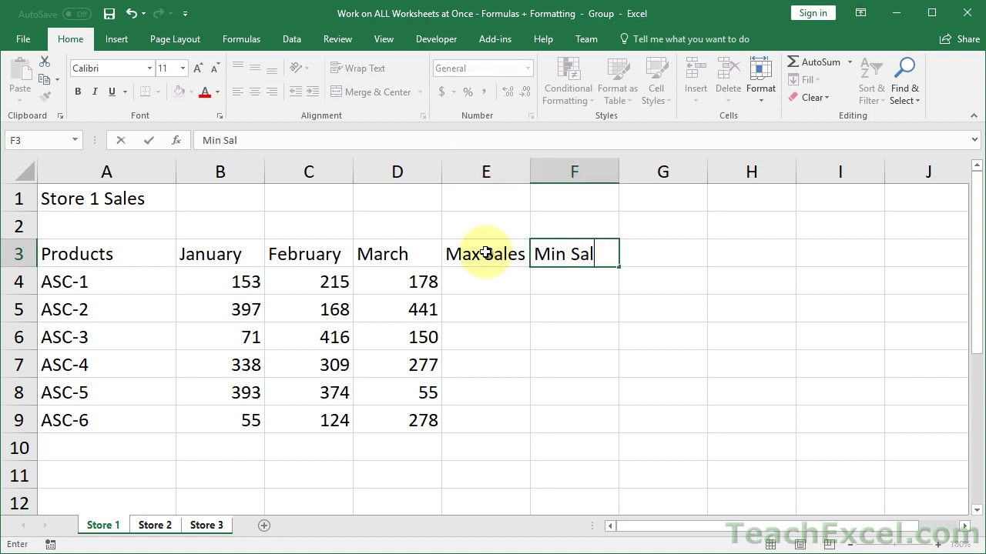
text(es)
key(Return)
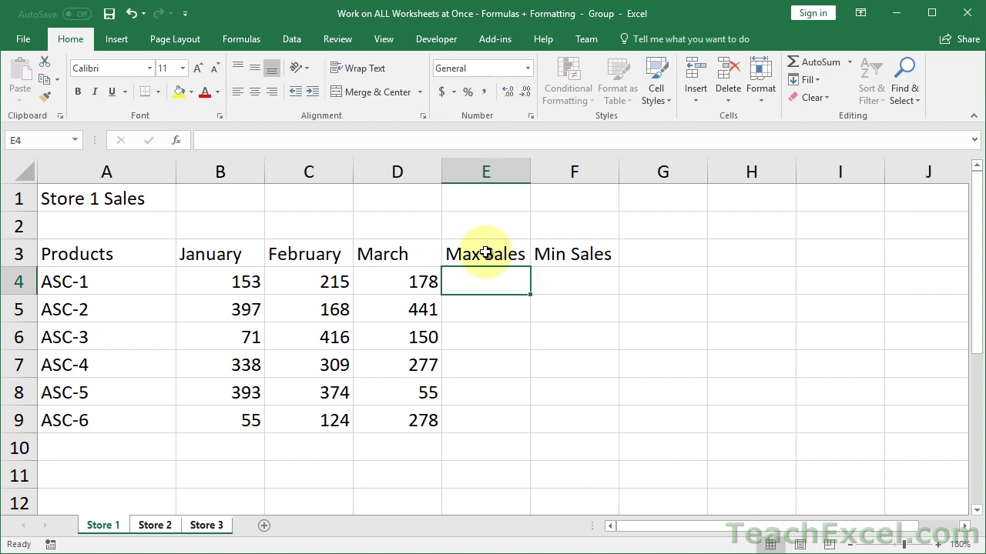
Step: Enter a MAX formula over B4:D4 in E4 on the grouped worksheets
text(=max)
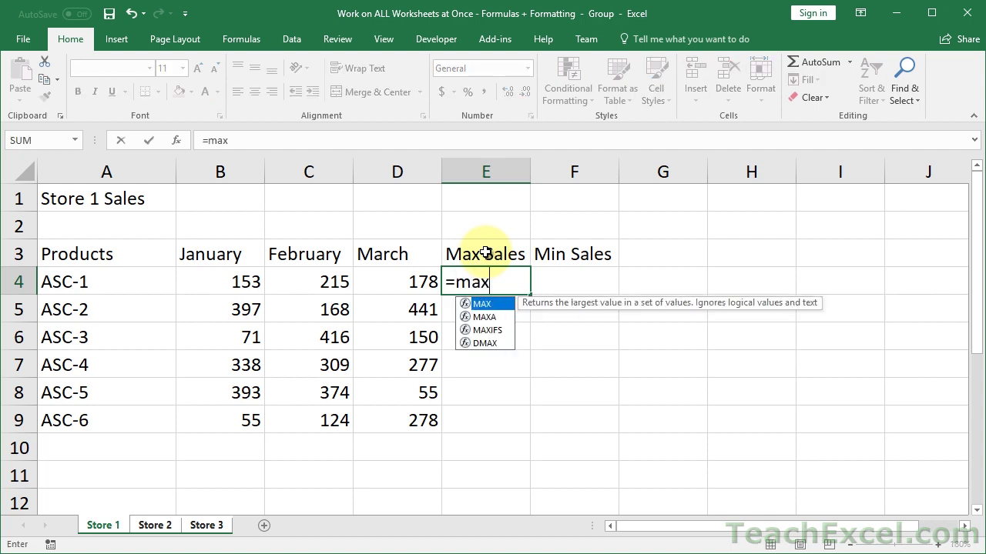
key(Tab)
key(Left)
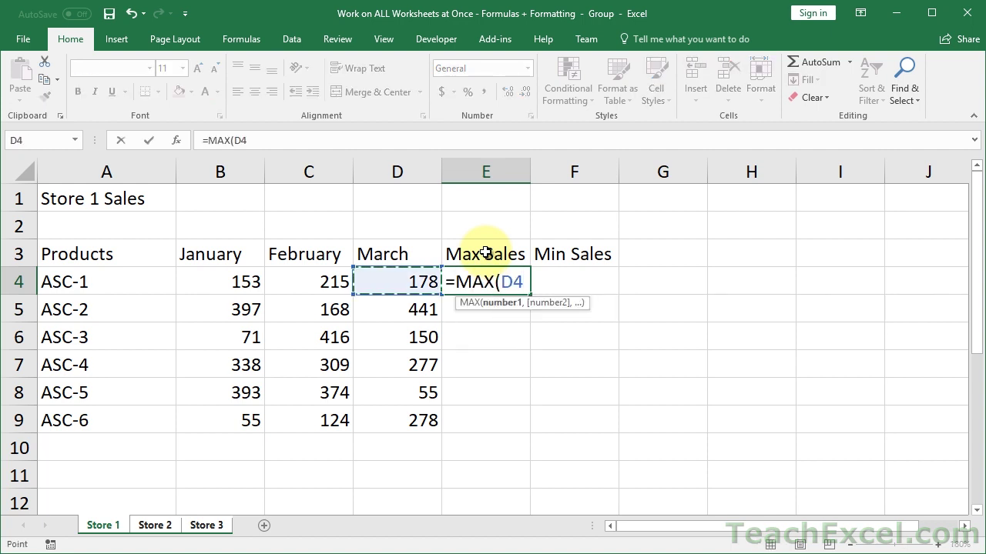
key(shift+Left)
key(shift+Left)
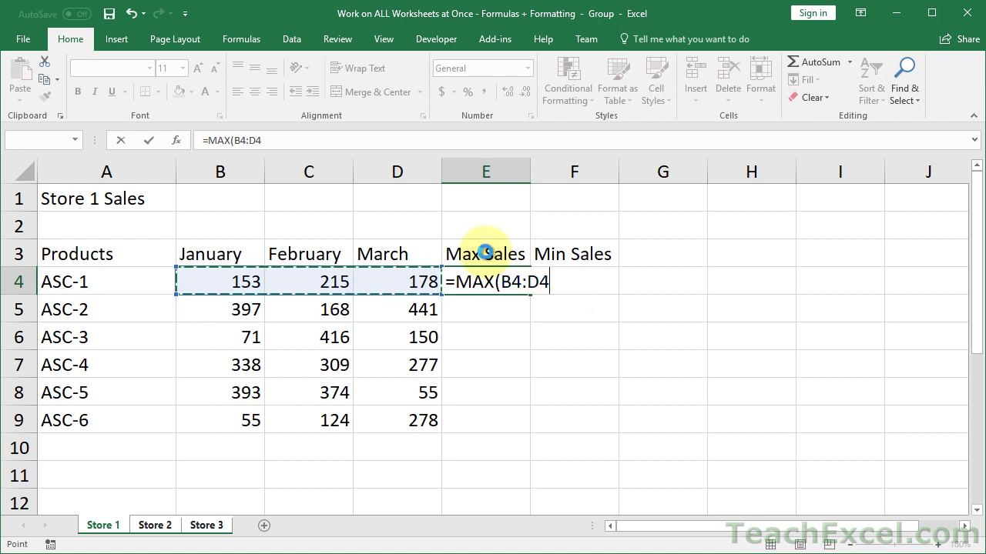
key(ctrl+Return)
Step: Enter a MIN formula over B4:D4 in F4 on the grouped worksheets
key(Right)
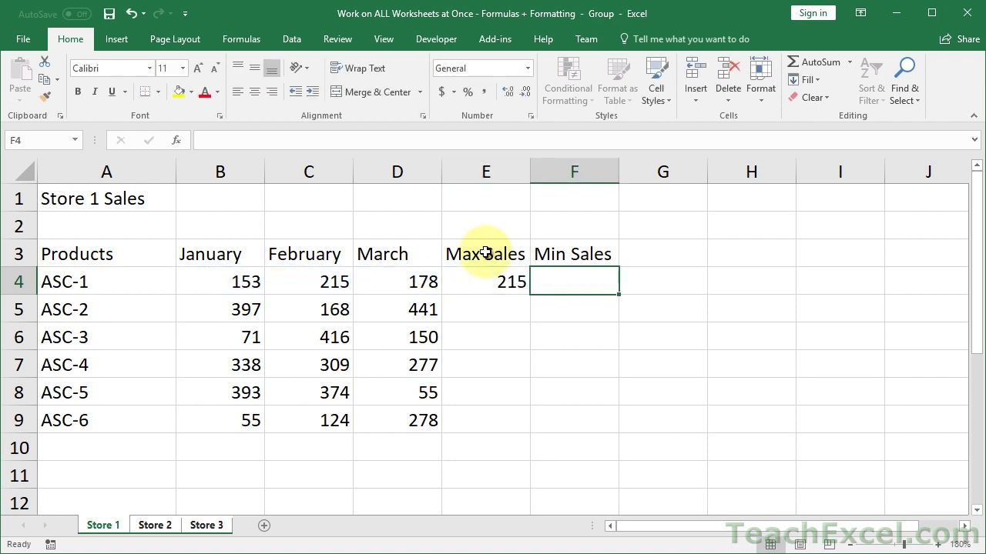
text(=min)
key(Tab)
key(Left)
key(Left)
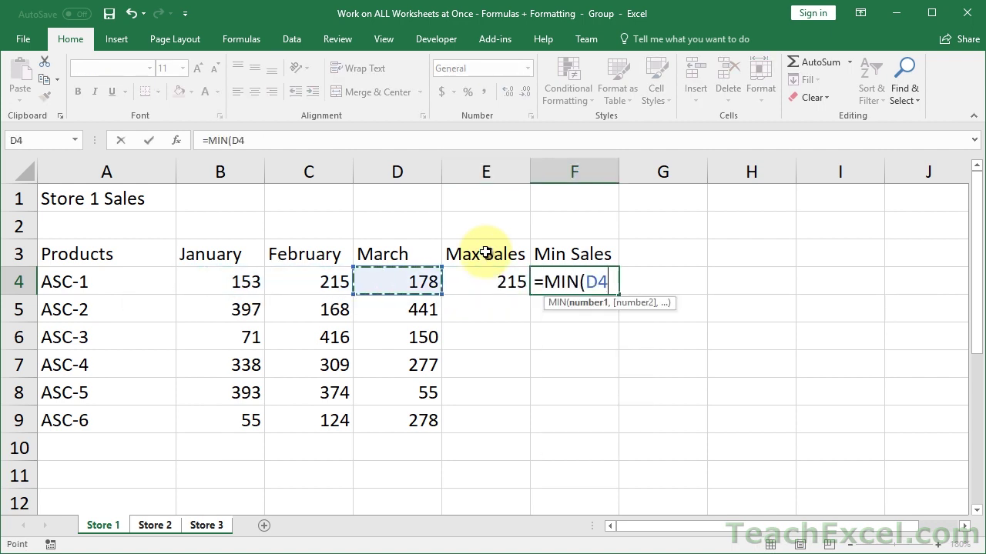
key(shift+Left)
key(shift+Left)
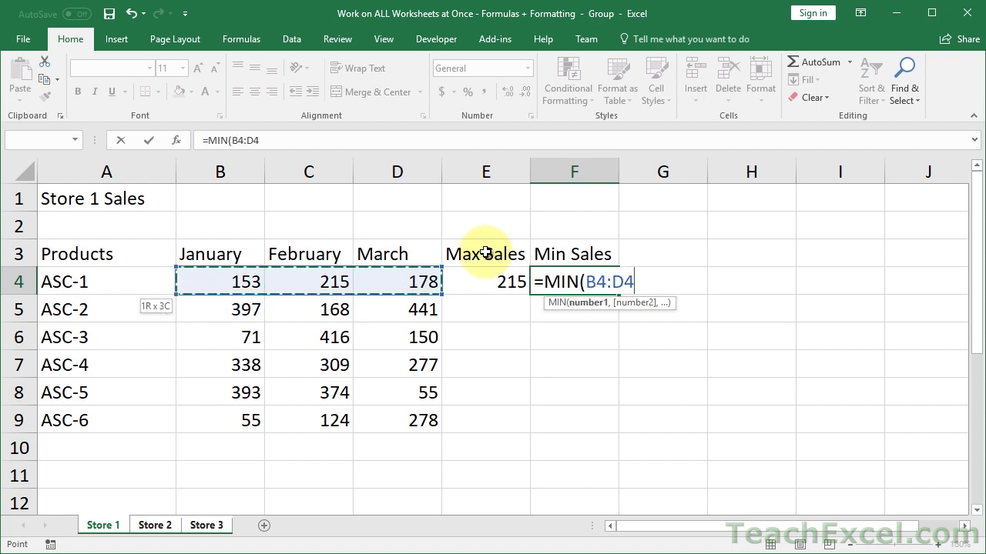
key(ctrl+Return)
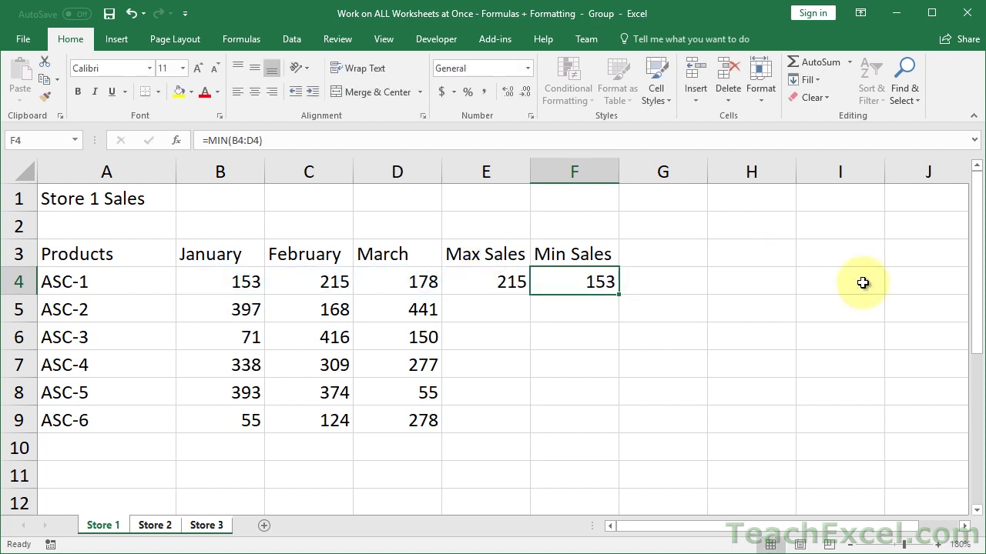
Step: Fill the MAX and MIN formulas from E4:F4 down through row 9, and select E4
drag(508, 285, 597, 285)
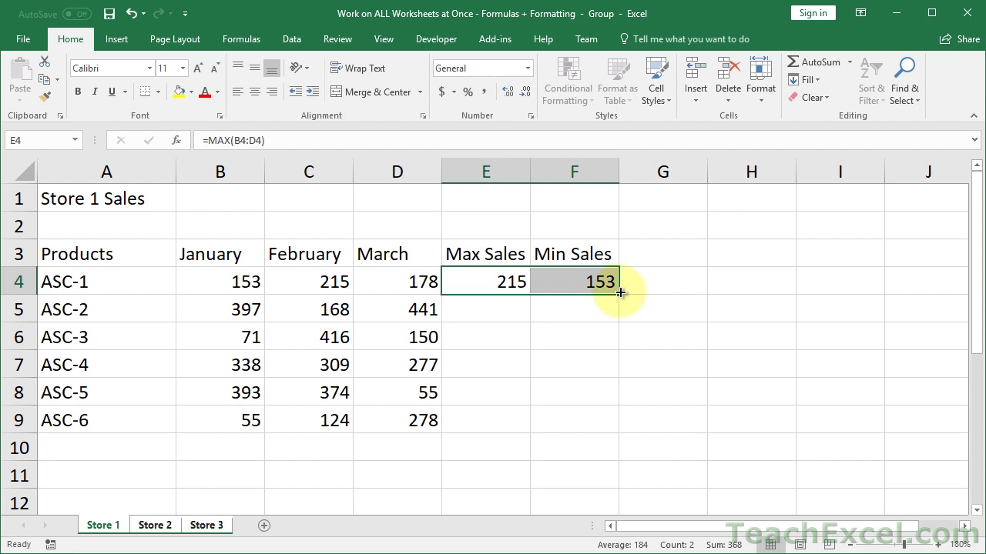
double_click(619, 294)
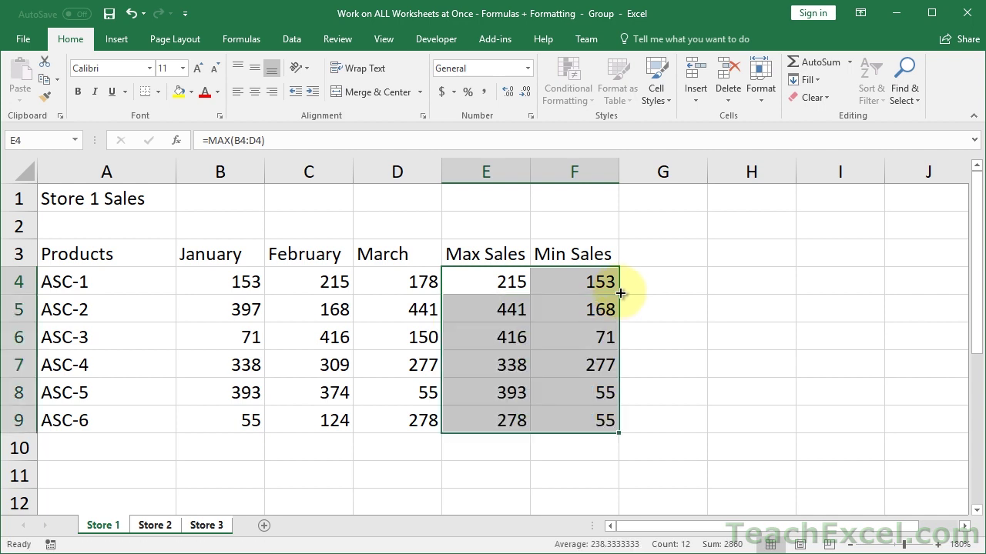
click(478, 278)
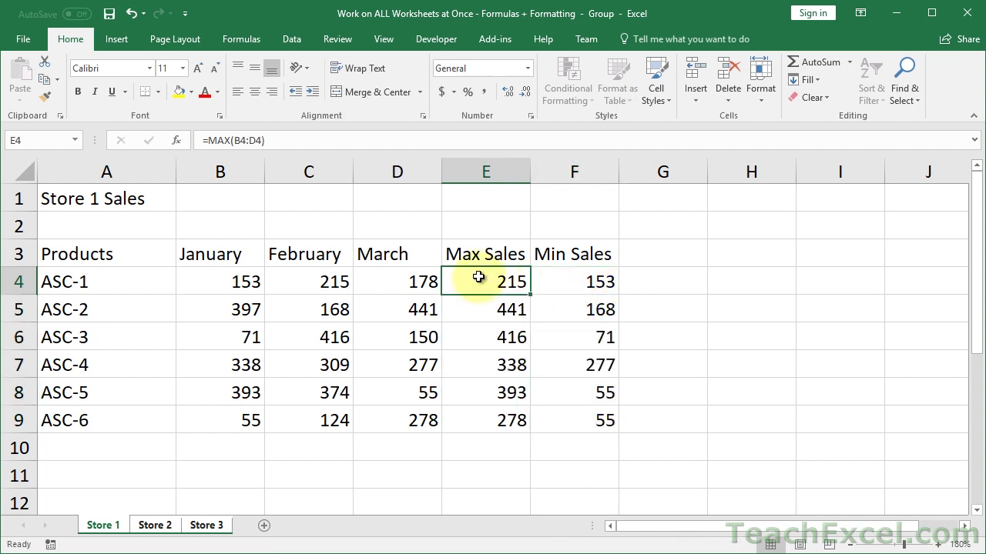
Step: Check the Max Sales and Min Sales columns on Store 2 and the E4 and F4 formulas on Store 3, and return to Store 1
key(ctrl+Page_Down)
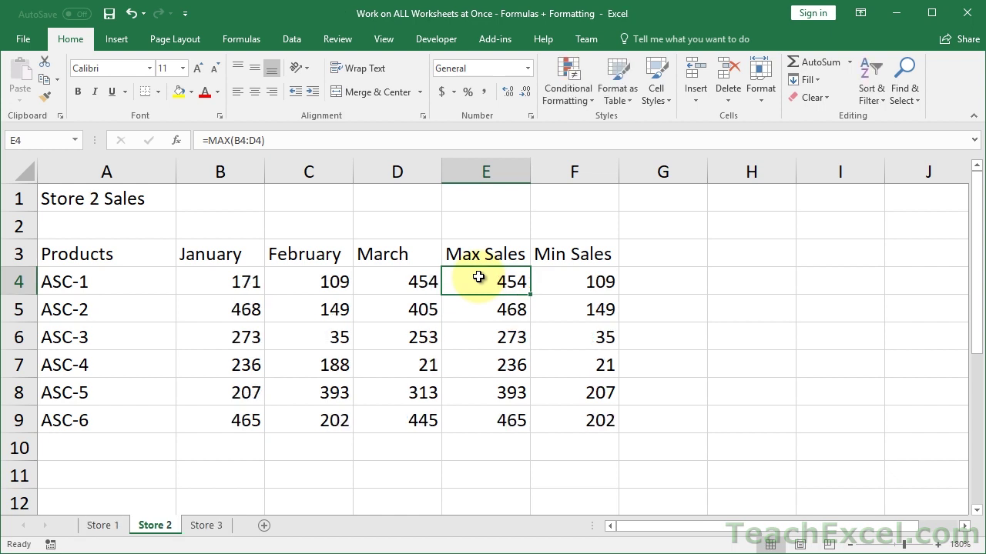
key(ctrl+Page_Down)
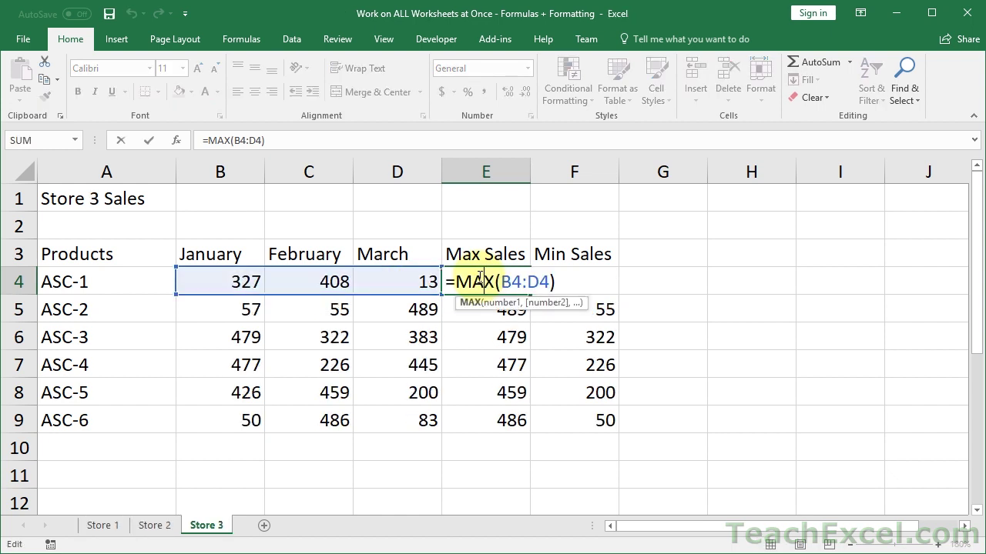
key(Escape)
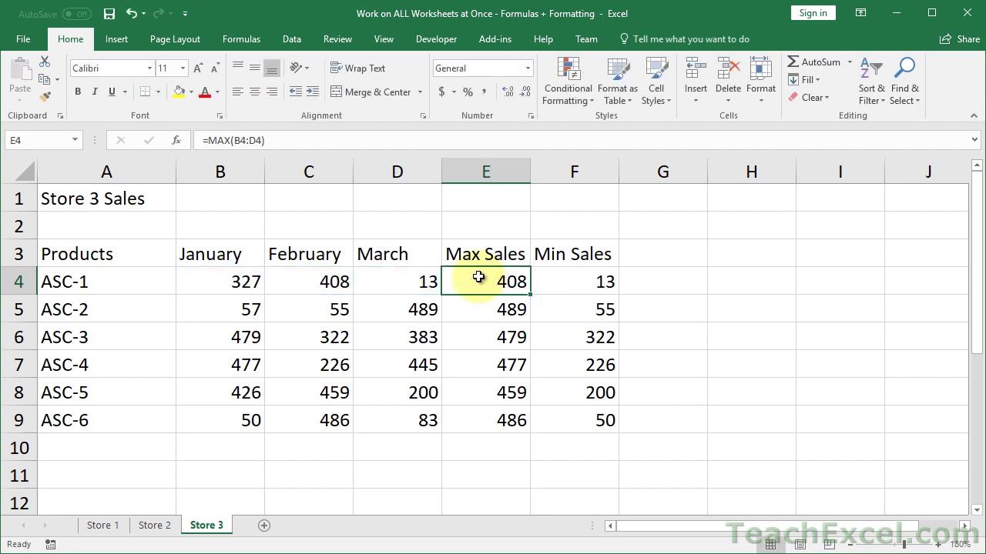
double_click(571, 282)
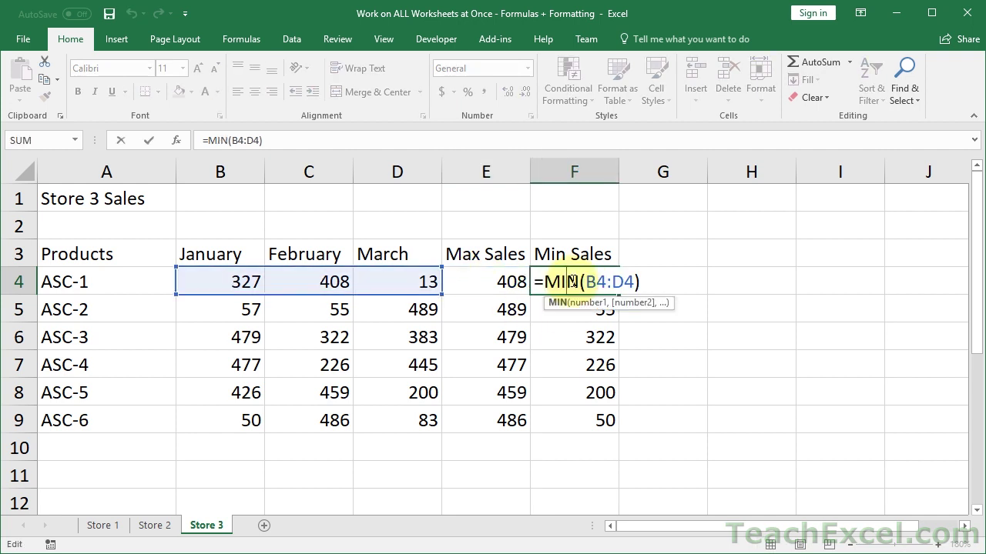
key(Escape)
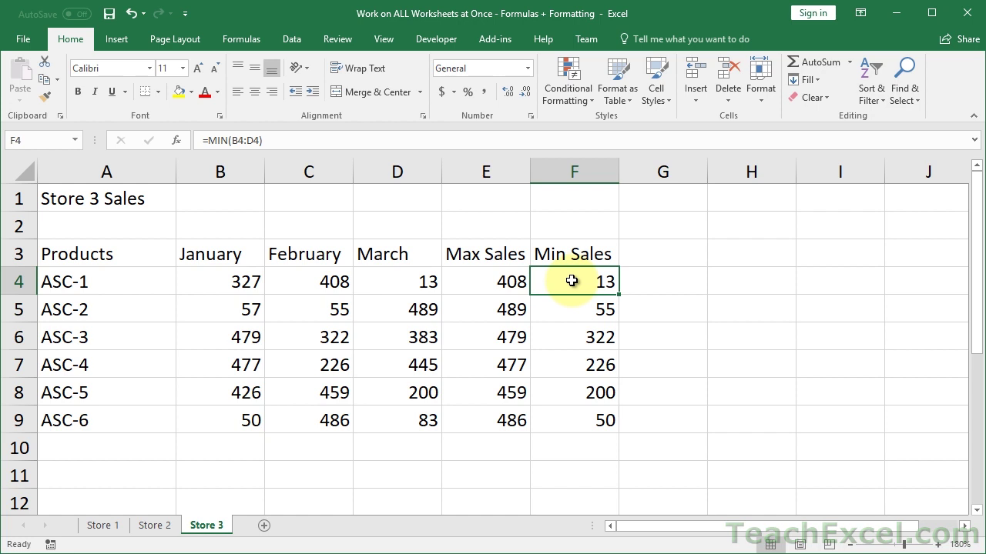
key(ctrl+Page_Up)
key(ctrl+Page_Up)
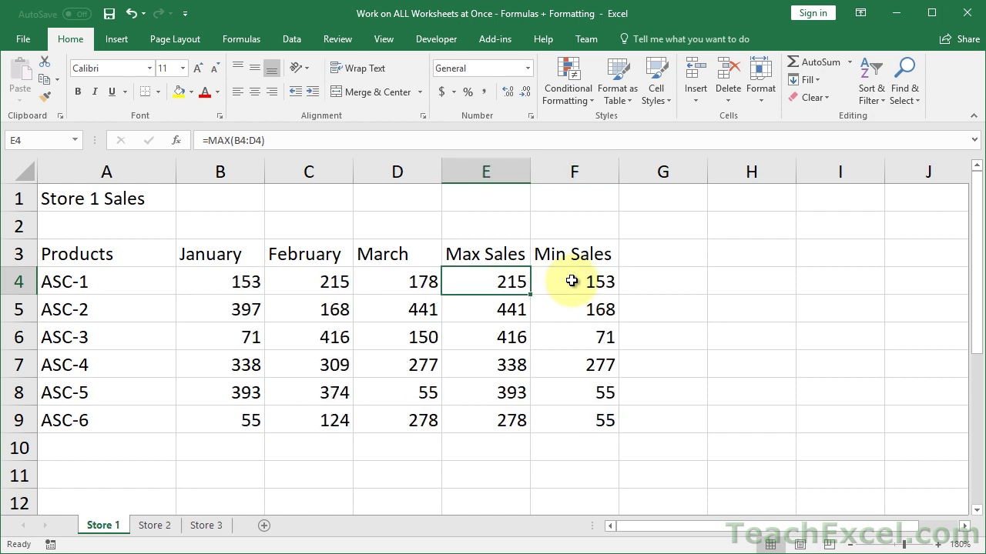
Step: On Store 1 only, enter Totals in A10 and a SUM formula over B4:B9 in B10
click(128, 449)
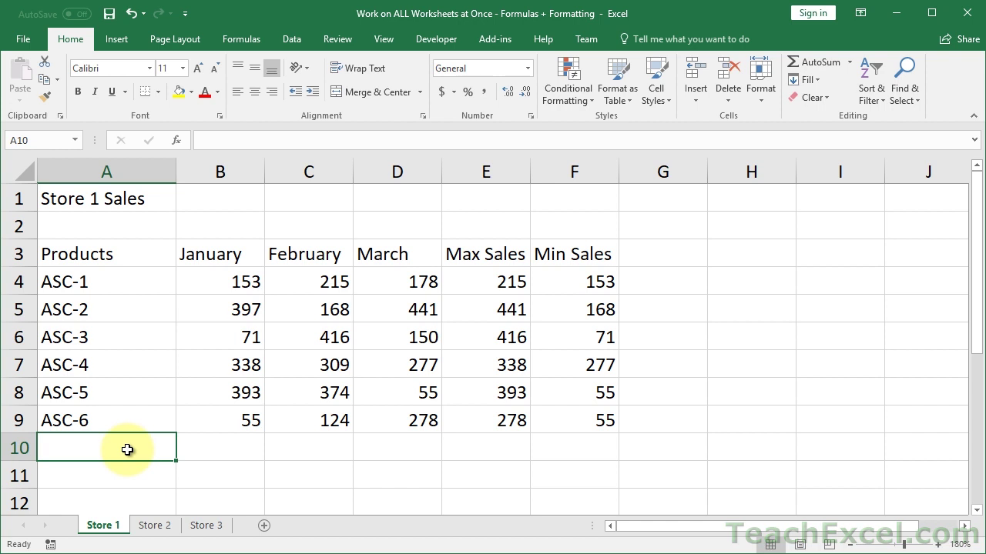
text(Totals)
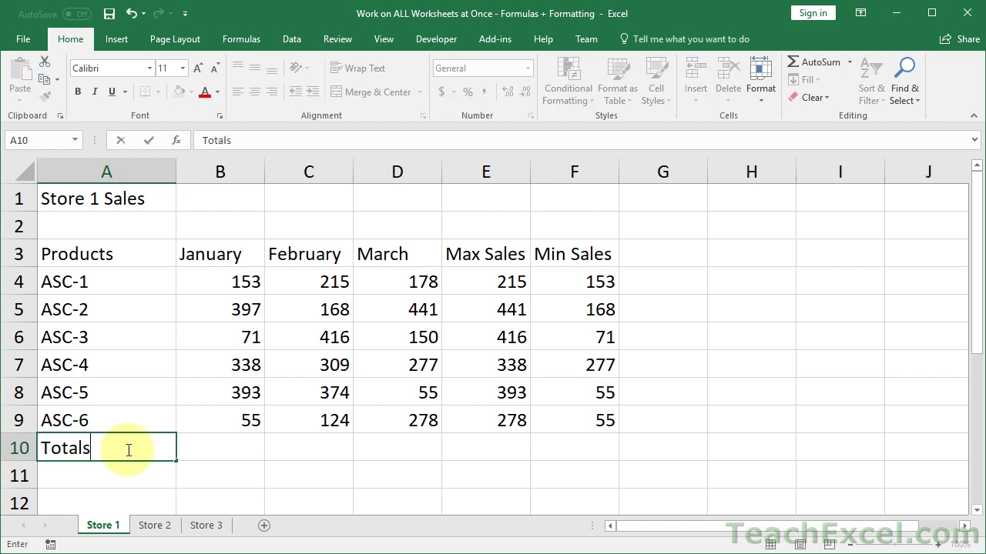
key(Tab)
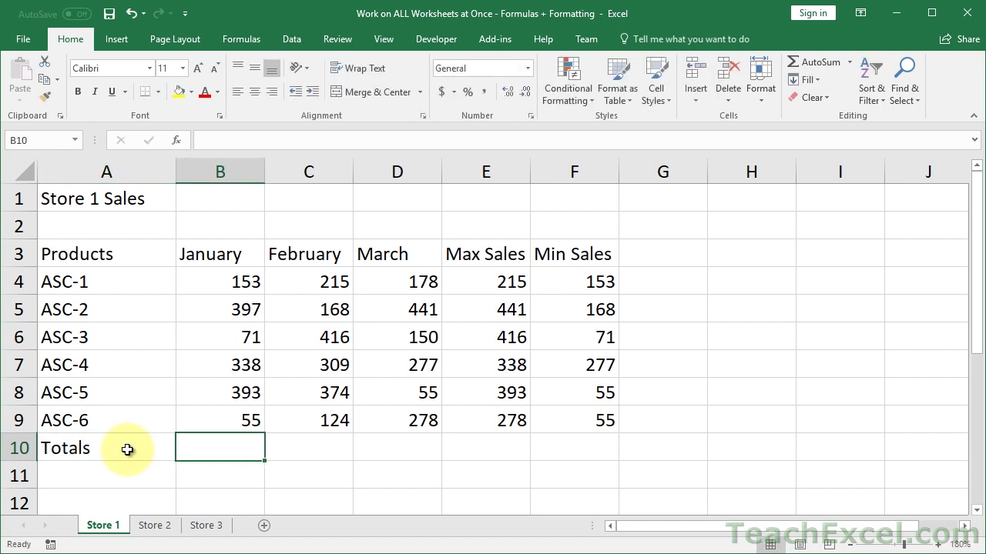
text(=sum)
key(Tab)
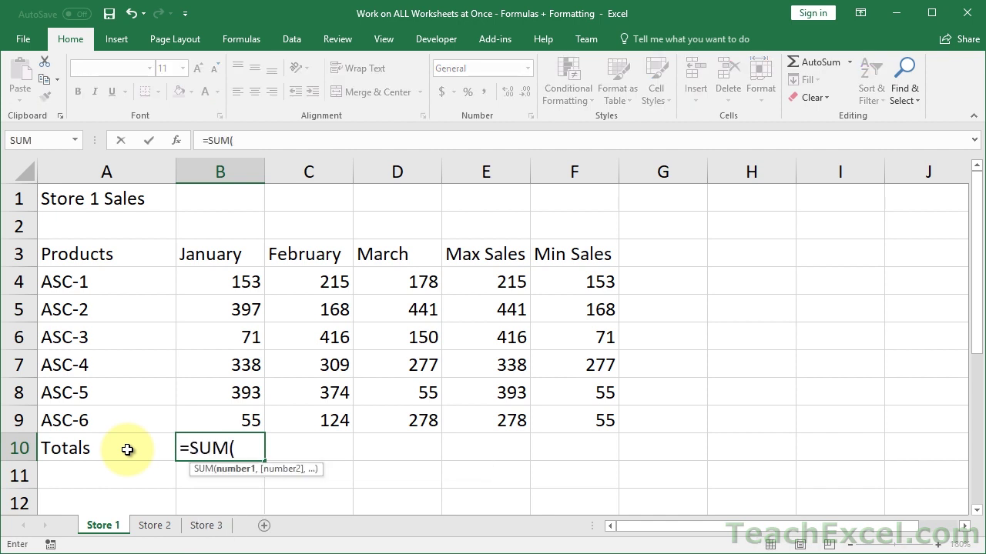
key(Up)
key(ctrl+shift+Up)
key(shift+Down)
key(ctrl+Return)
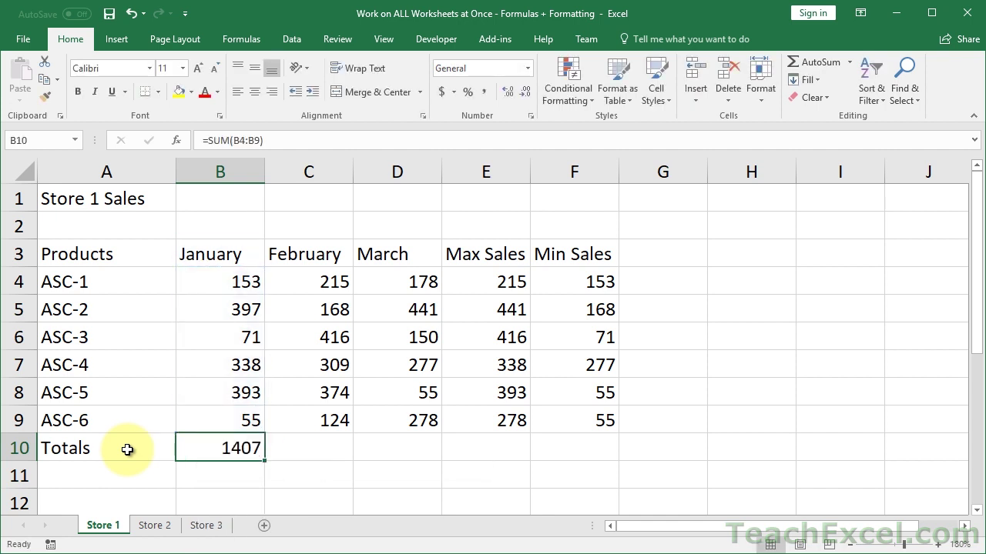
Step: Copy the SUM formula from B10 into C10:F10 on Store 1
key(ctrl+c)
key(Right)
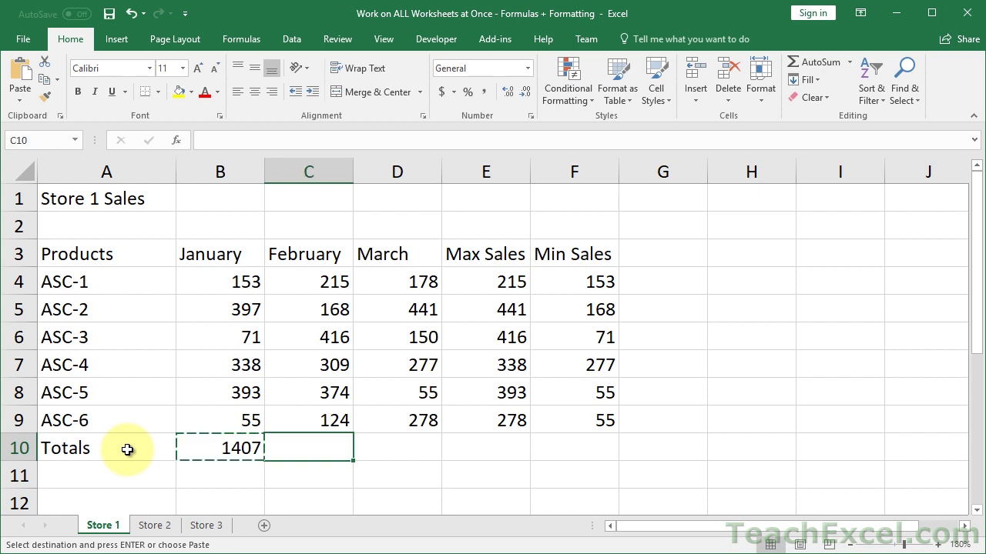
key(shift+Right)
key(shift+Right)
key(shift+Right)
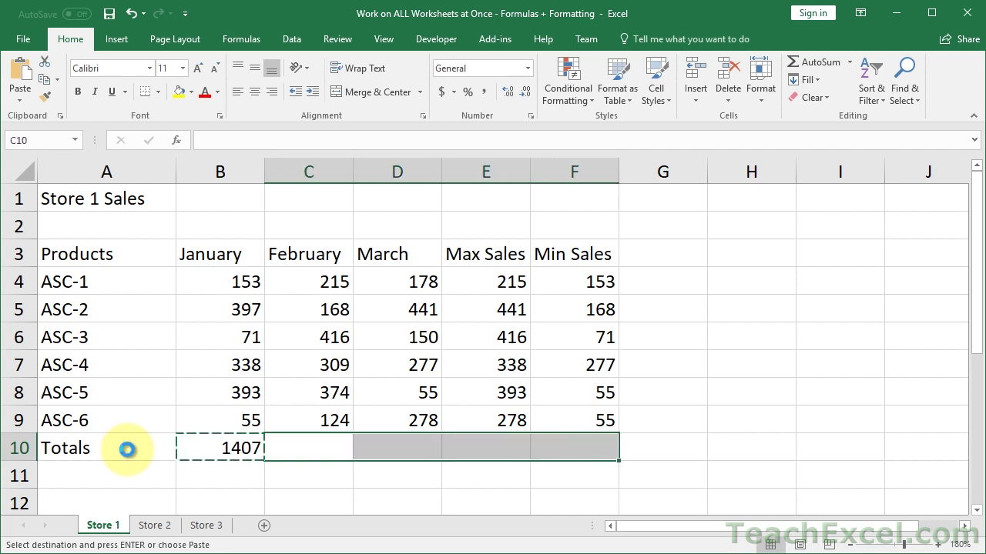
key(ctrl+v)
Step: Inspect the cell references of the copied SUM formulas in C10 and D10 without changing them
double_click(297, 445)
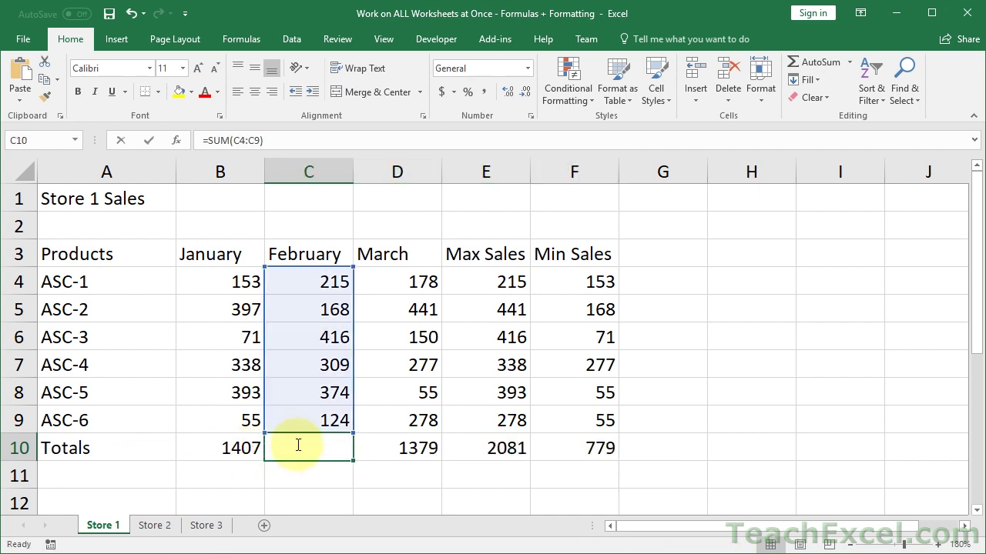
key(Escape)
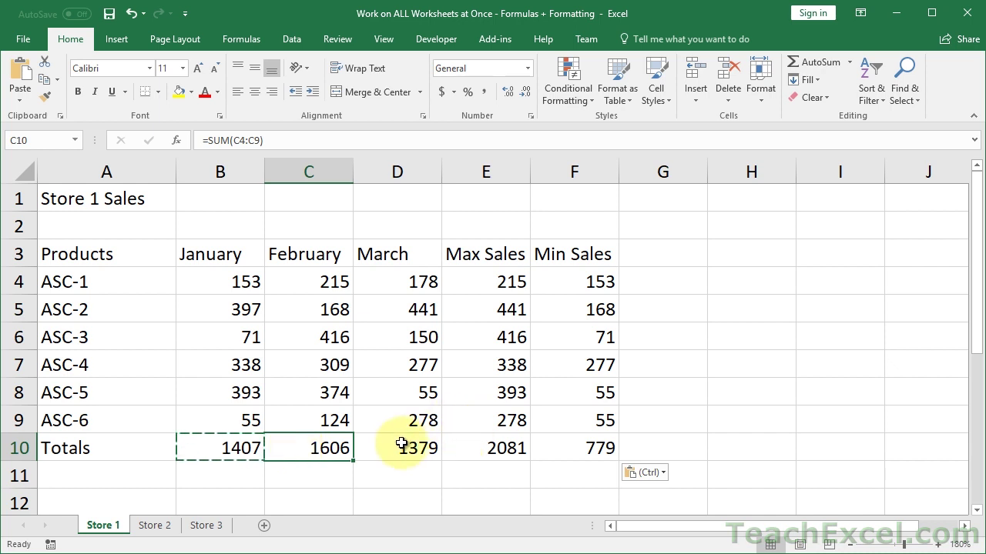
double_click(403, 445)
text(`(D4:D9)
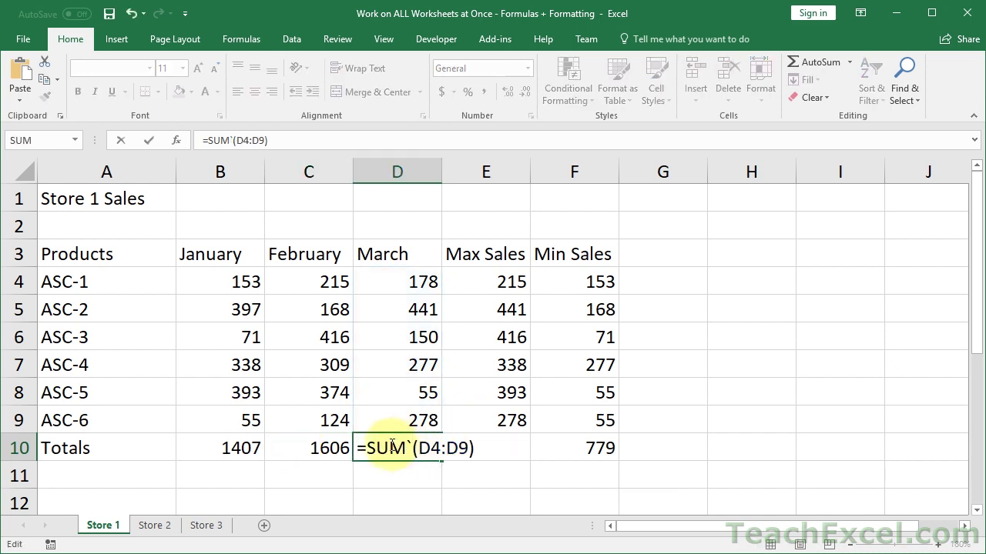
key(Escape)
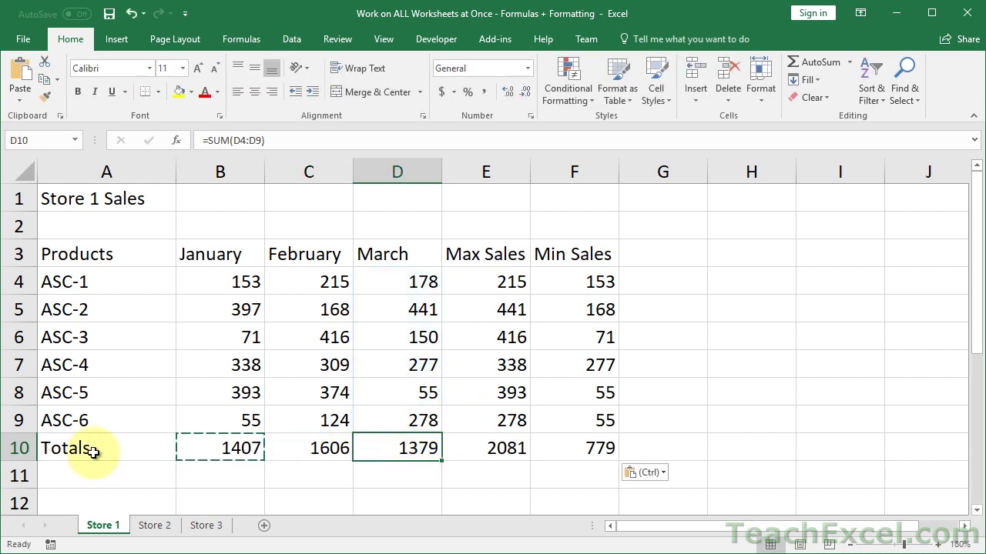
Step: Check row 10 on Store 2 and Store 3 for the totals, return to Store 1 and clear the copy selection
key(ctrl+Page_Down)
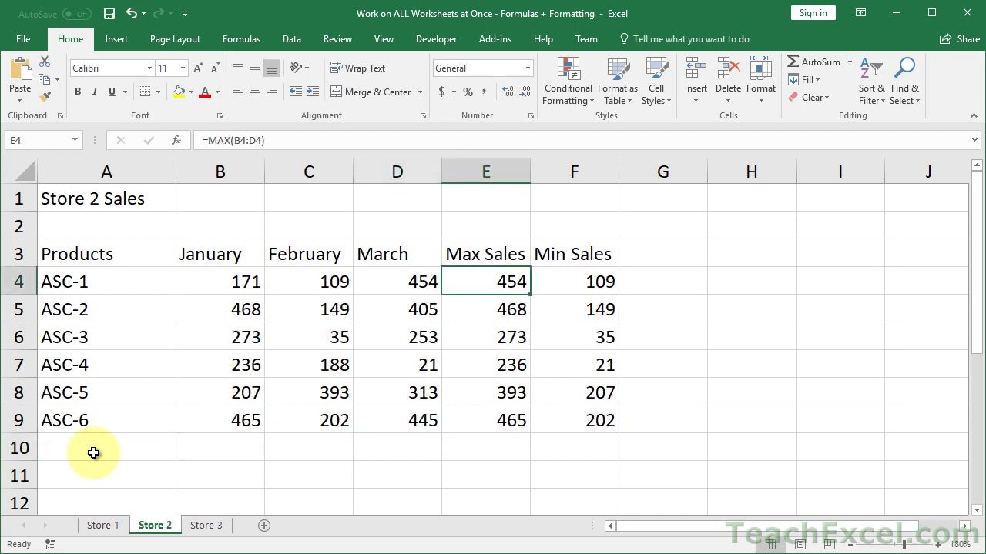
key(ctrl+Page_Down)
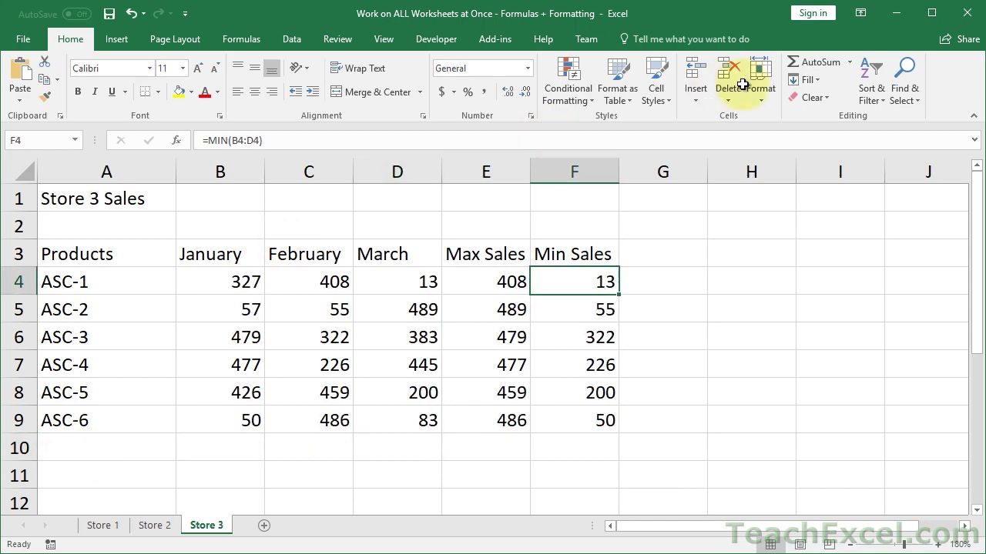
key(ctrl+Page_Up)
key(ctrl+Page_Up)
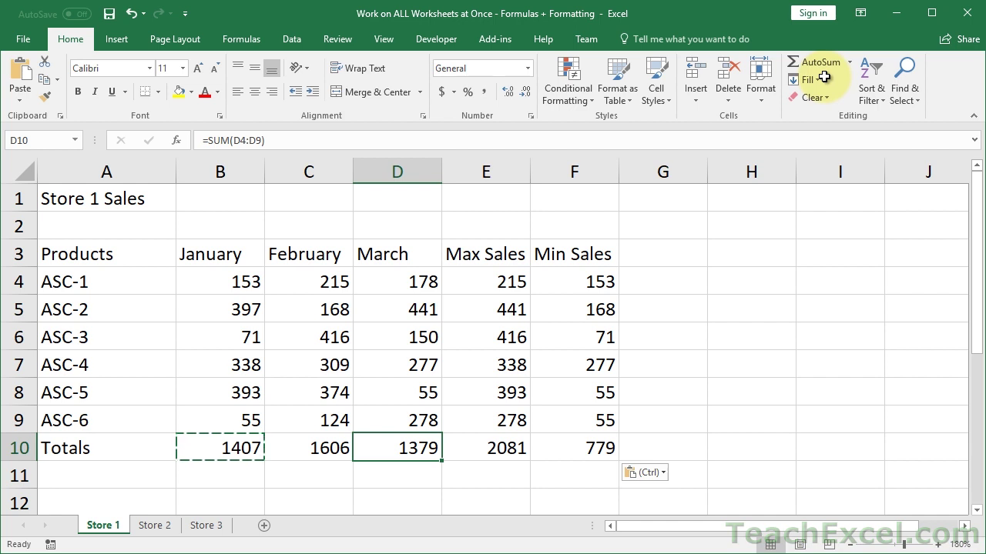
key(Escape)
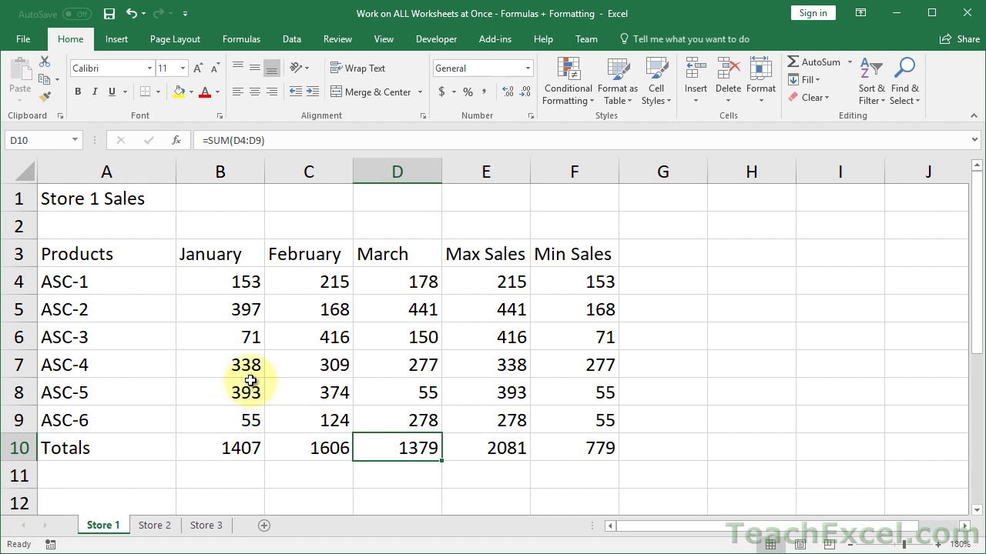
Step: Group Store 1 through Store 3 and fill the totals row A10:F10 across the worksheets, including both contents and formats
shift+click(205, 526)
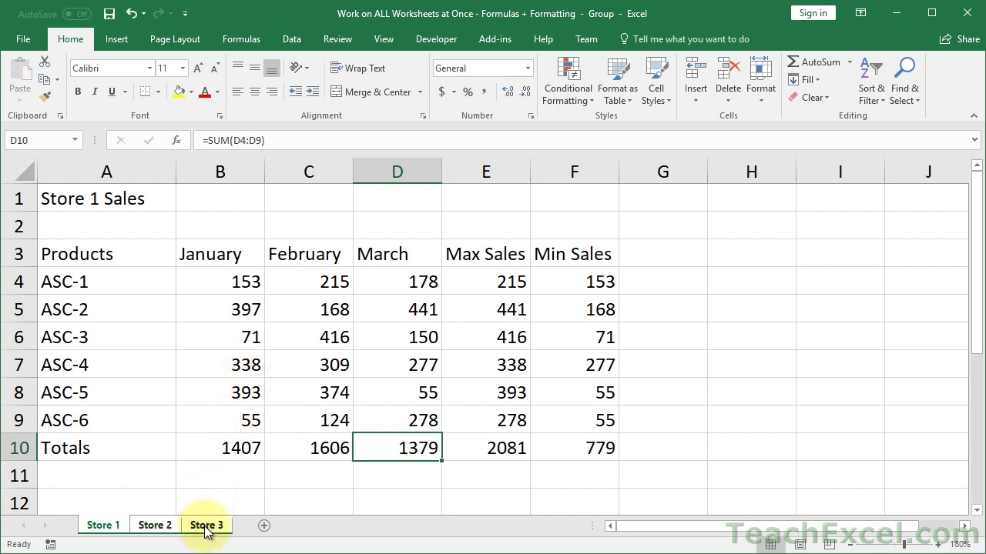
click(136, 450)
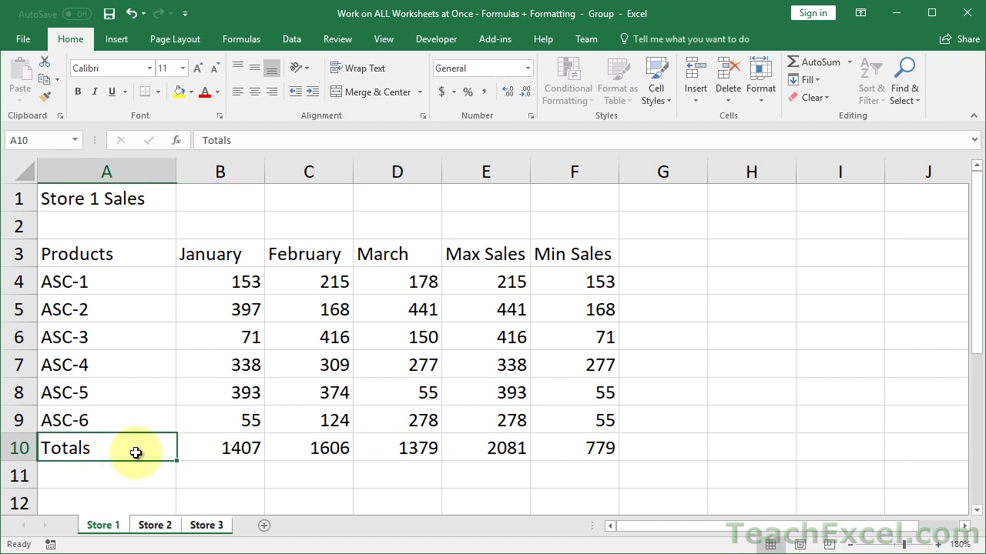
drag(291, 451, 575, 457)
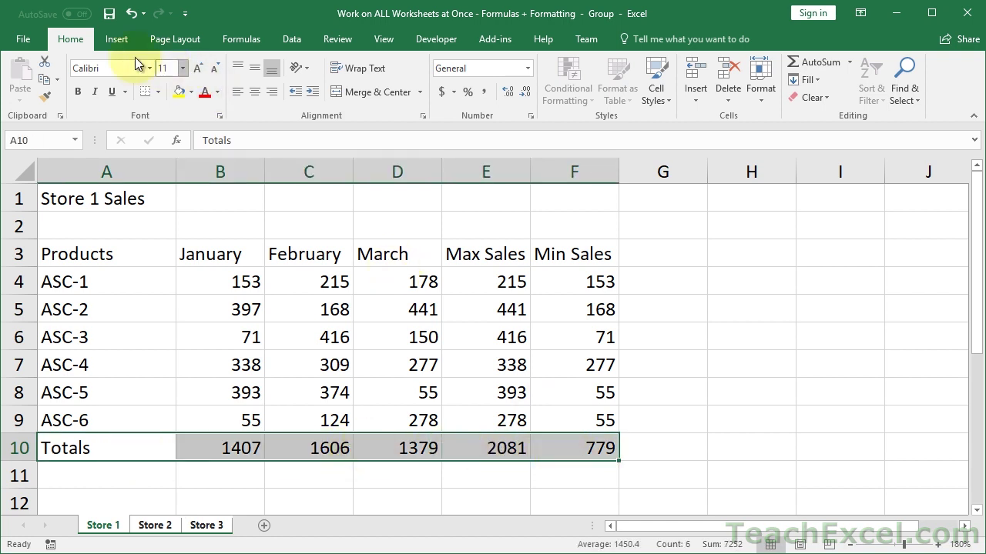
click(804, 84)
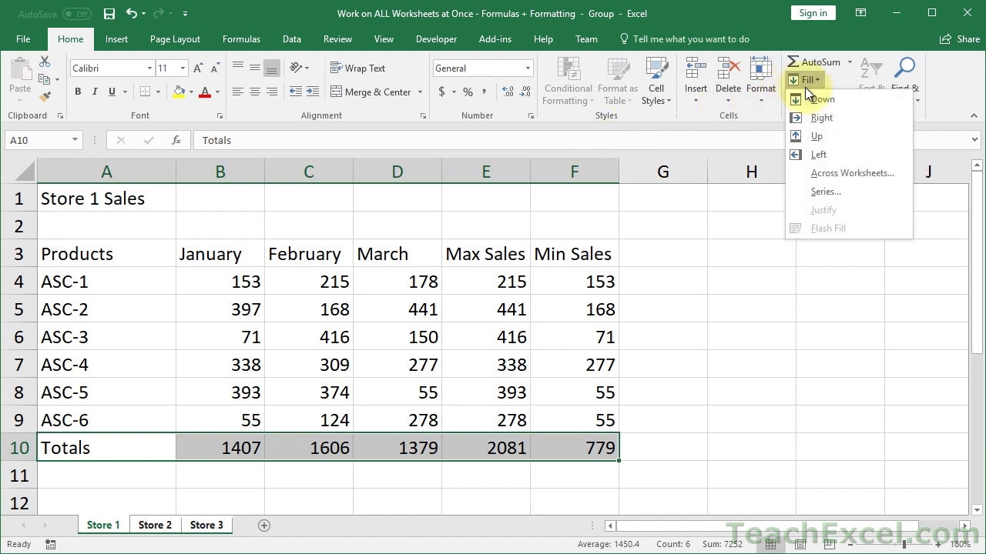
click(848, 177)
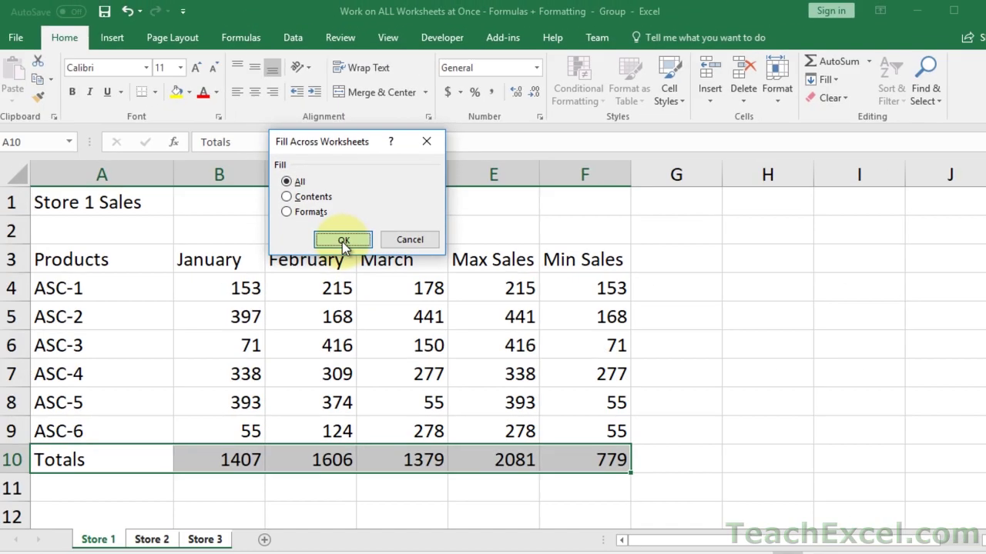
click(400, 343)
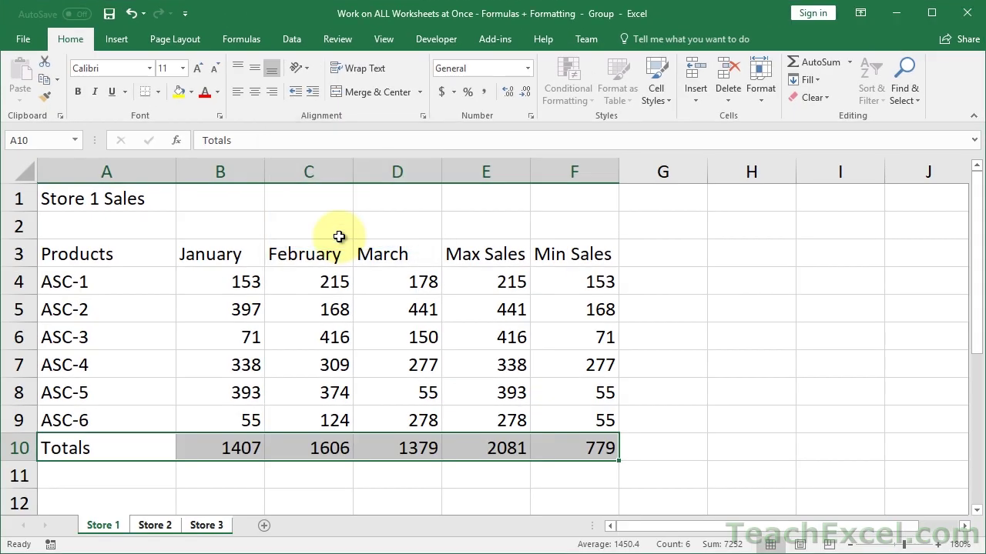
Step: Check the totals row on Store 2 and Store 3, and inspect the SUM formulas in B10 and C10 on Store 3 without changing them
click(156, 526)
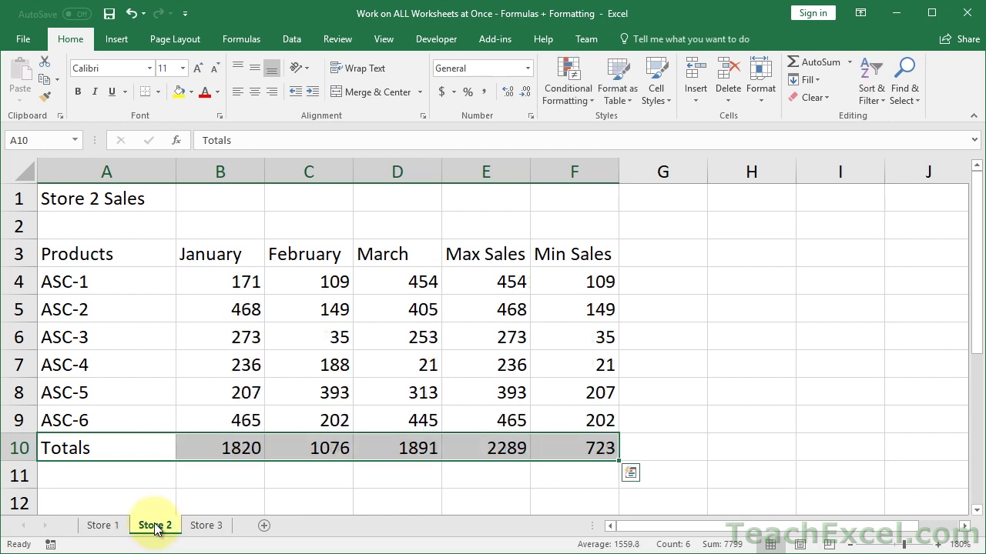
click(205, 526)
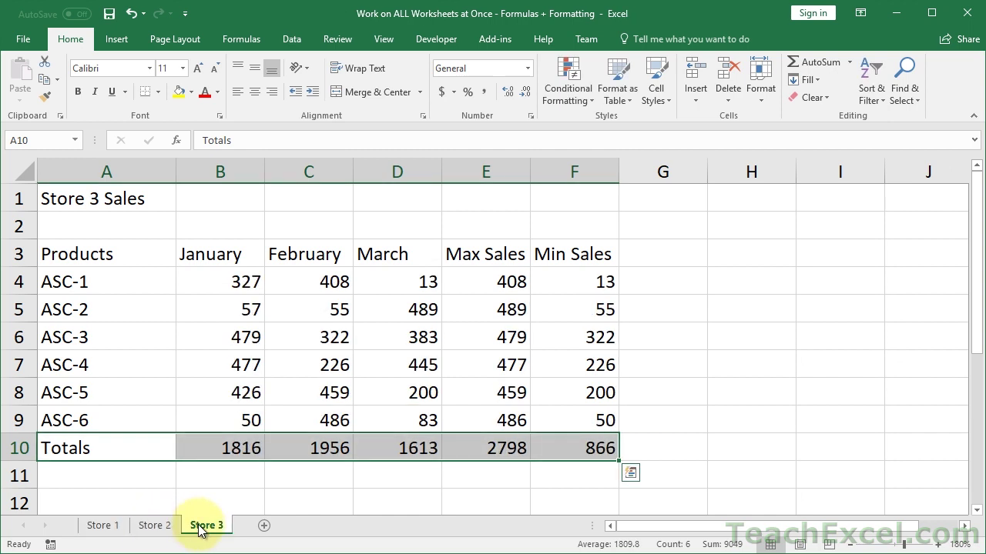
double_click(230, 450)
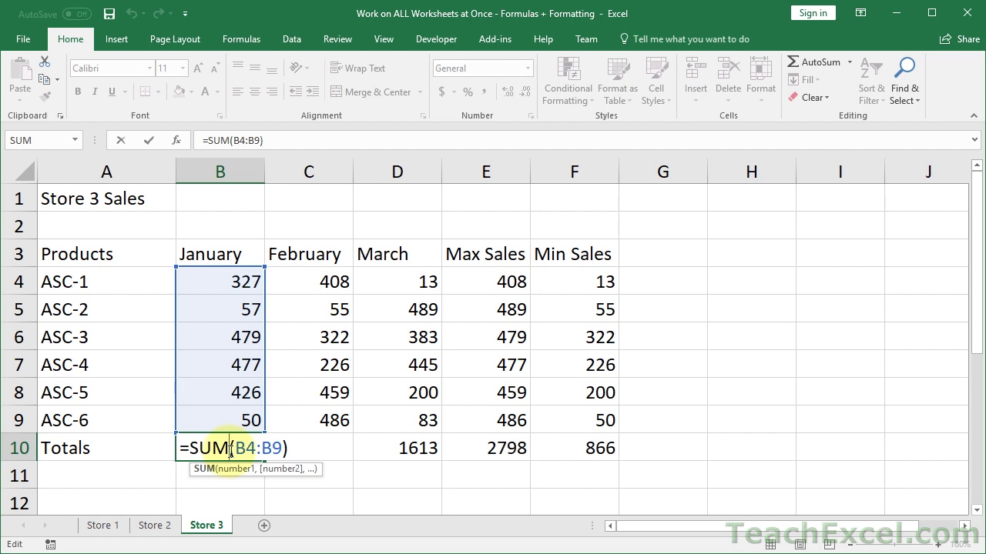
key(Escape)
double_click(326, 450)
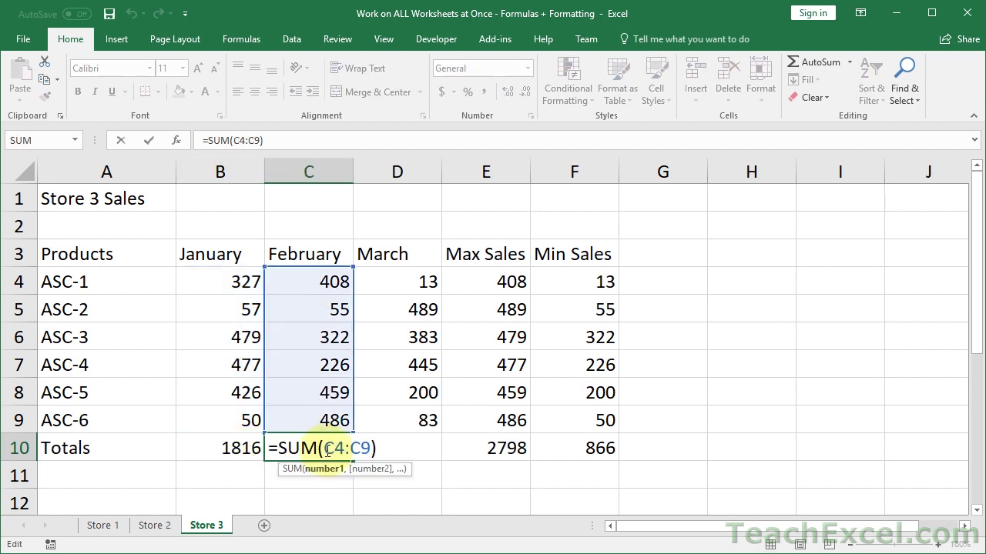
key(Escape)
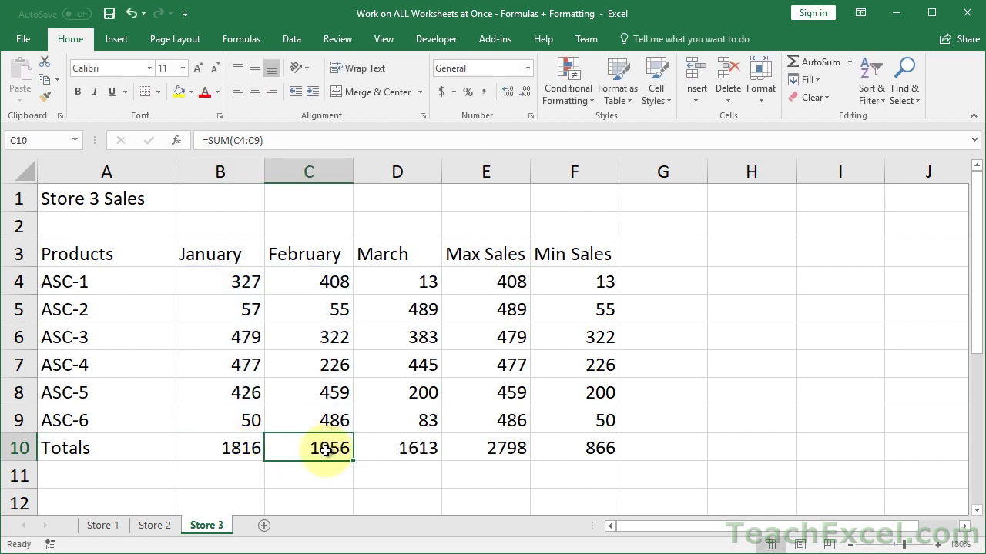
Step: Reduce the selection to cell A10 on Store 3, Store 2 and Store 1 in turn, ending on Store 1
click(119, 446)
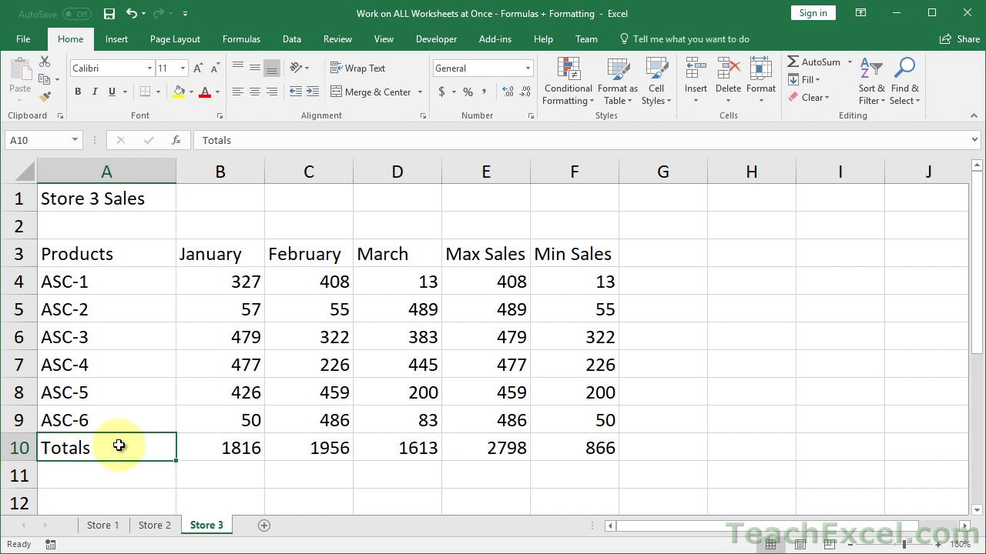
key(ctrl+Page_Up)
click(118, 446)
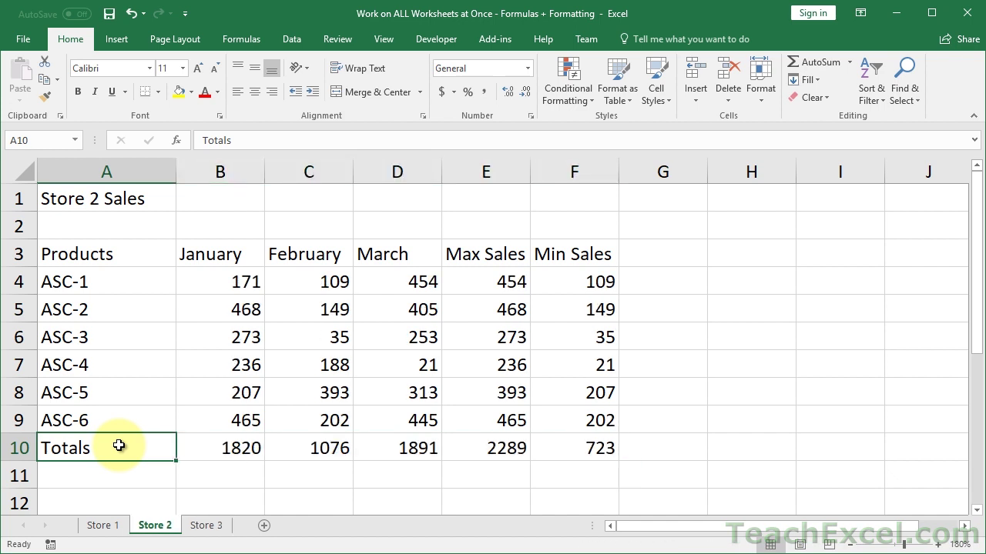
key(ctrl+Page_Up)
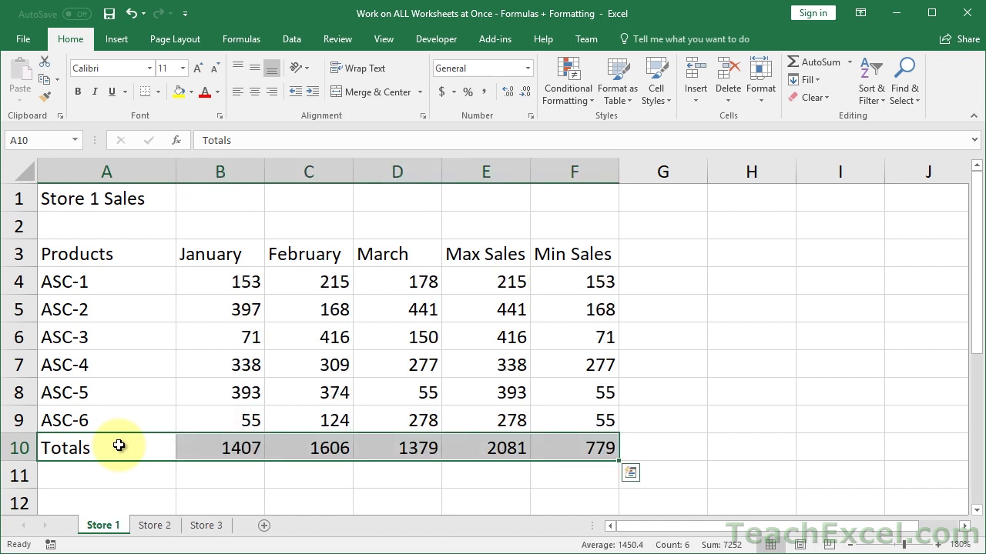
click(118, 446)
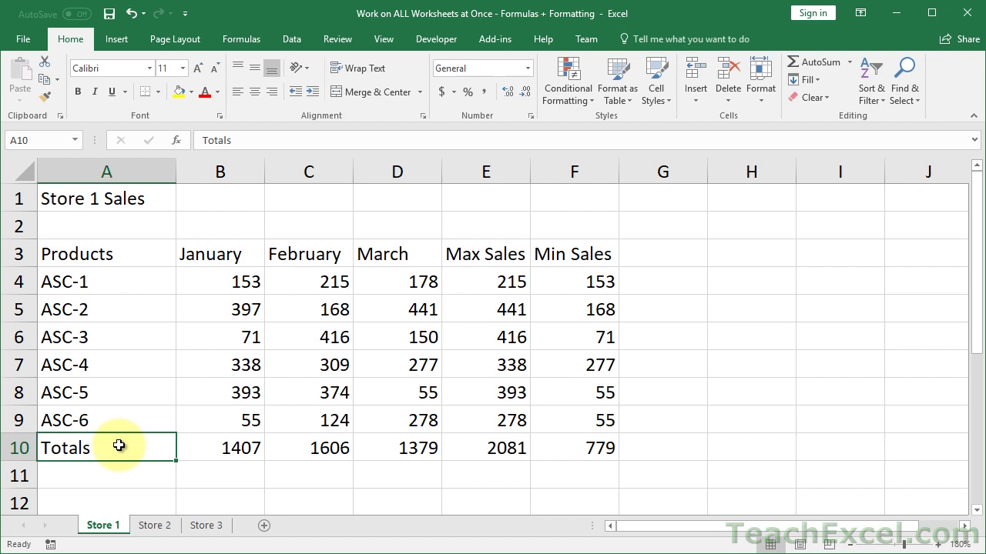
Step: Select A10:F10 on Store 1 and check which Fill options are available with only this worksheet selected
drag(118, 446, 599, 436)
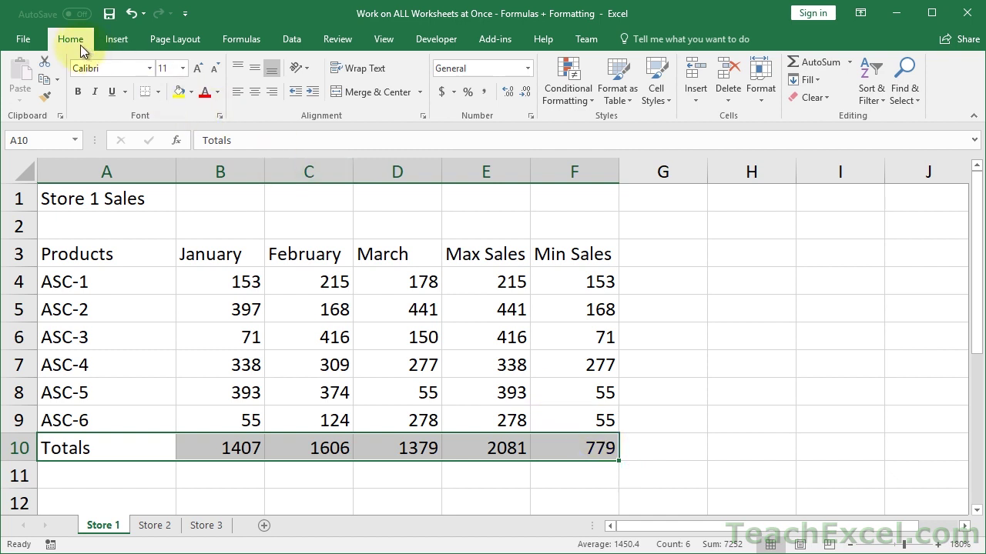
click(814, 81)
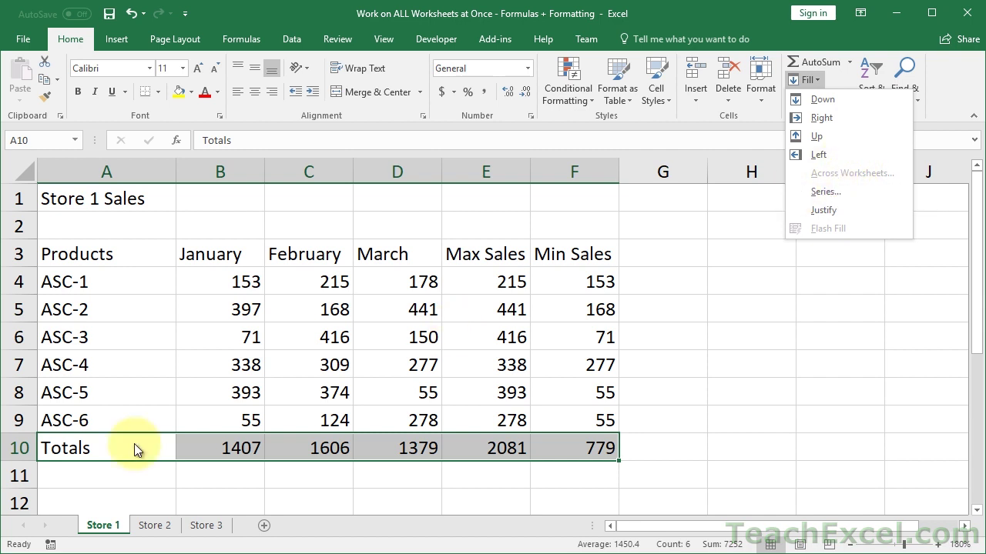
click(103, 530)
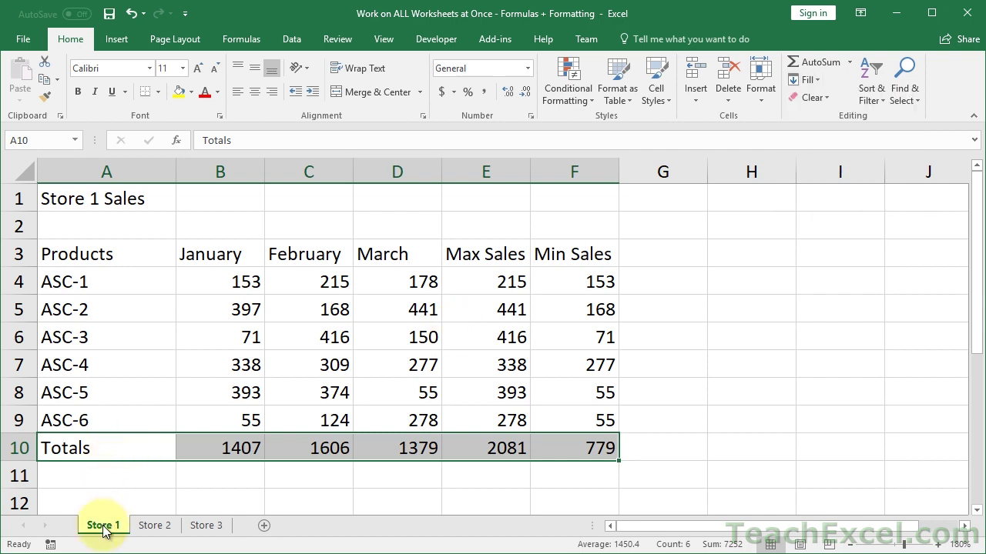
Step: Group Store 2 with Store 1, open Fill Across Worksheets for A10:F10, and check the totals row on Store 2
ctrl+click(154, 526)
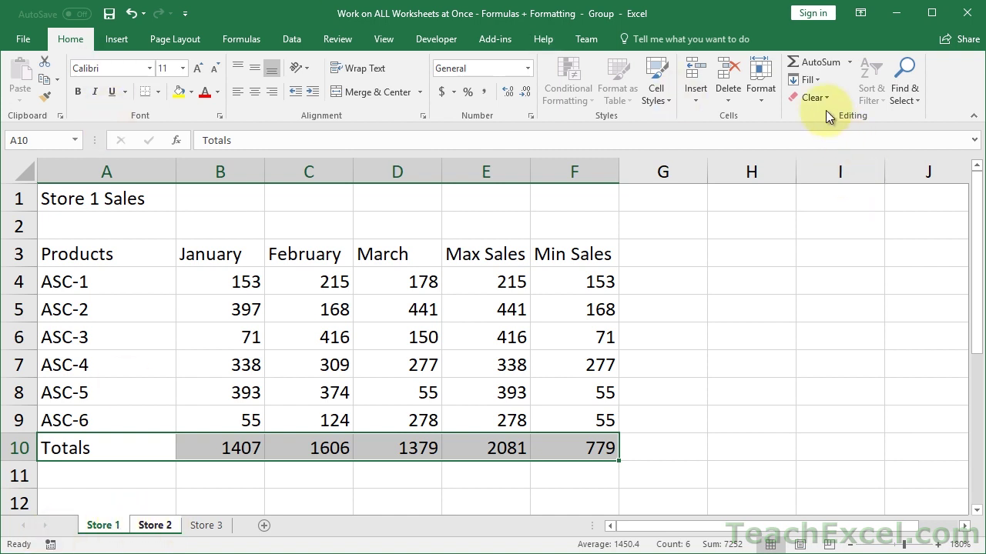
click(809, 80)
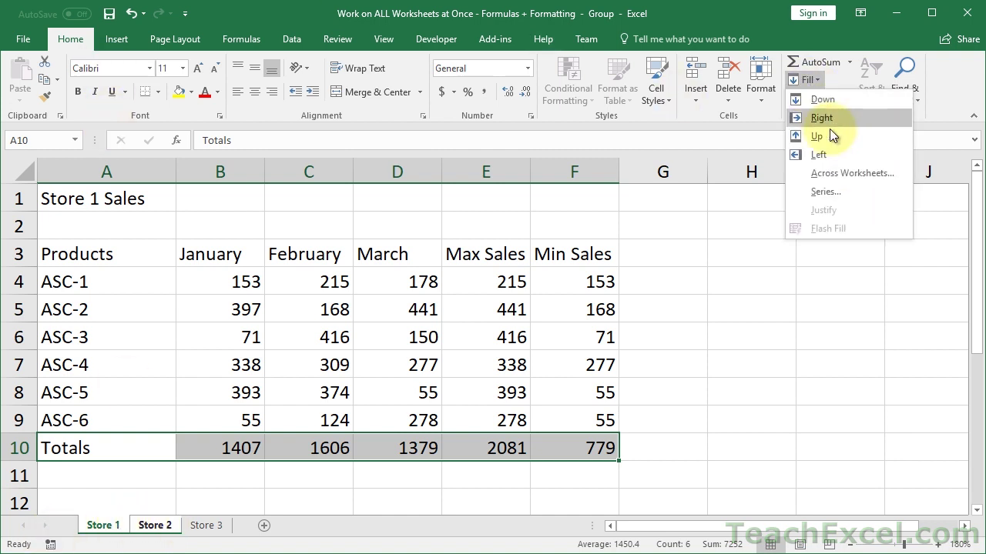
click(852, 174)
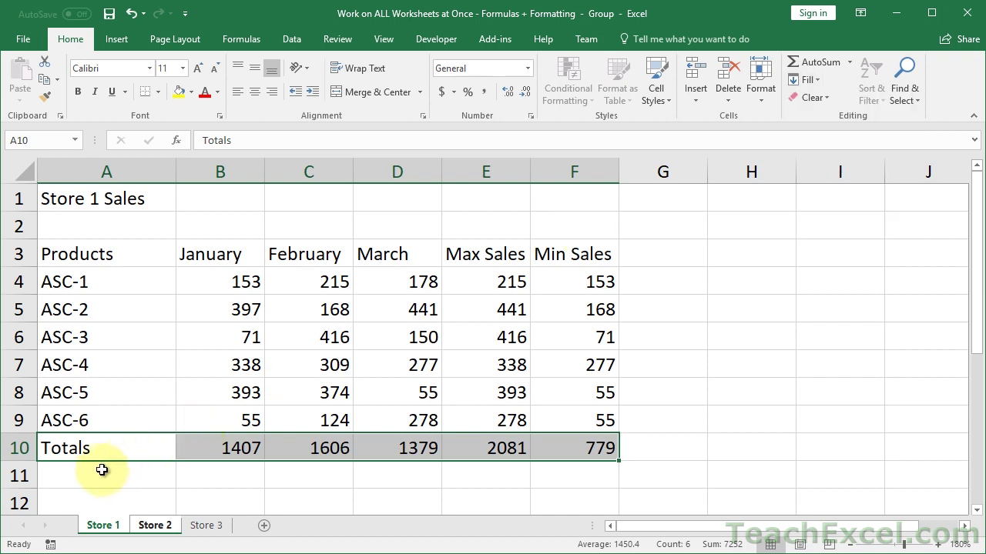
click(156, 526)
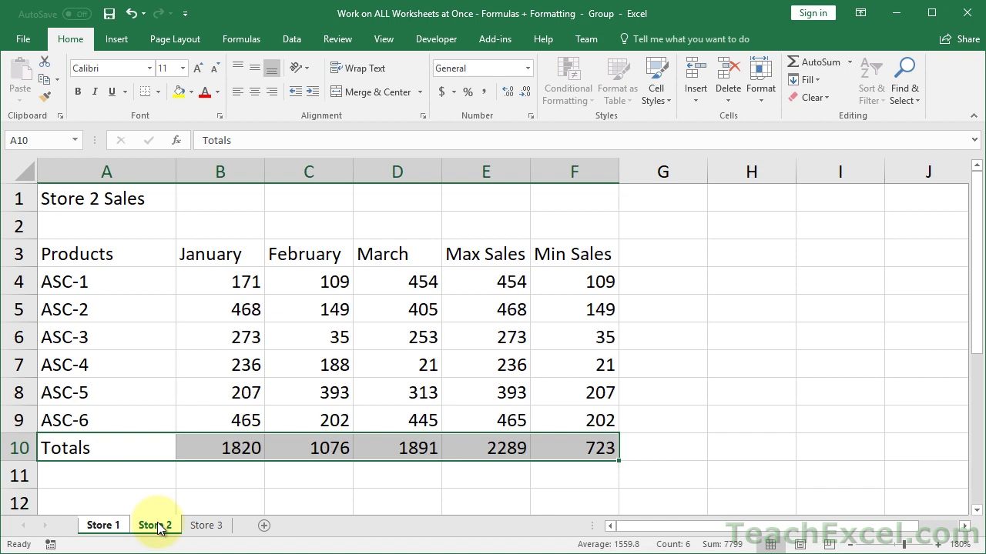
click(106, 529)
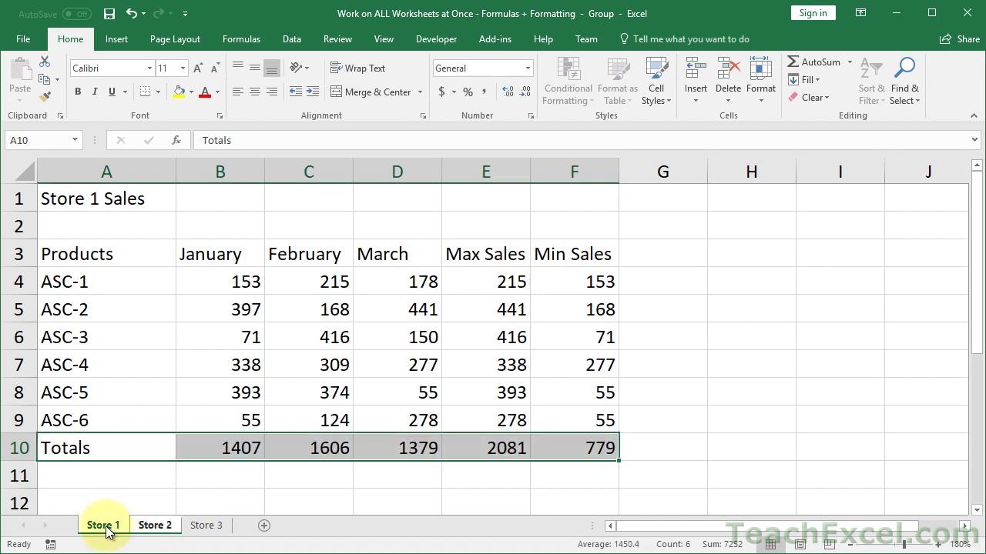
Step: Add Store 3 to the group and apply the Heading 4 cell style to the title in A1 and the headers in A3:F3
ctrl+click(220, 528)
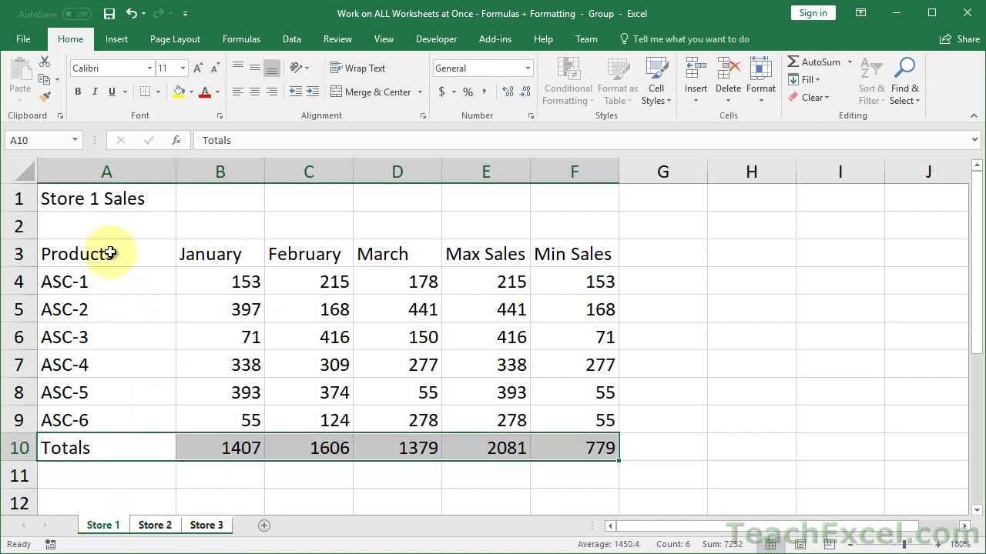
click(87, 202)
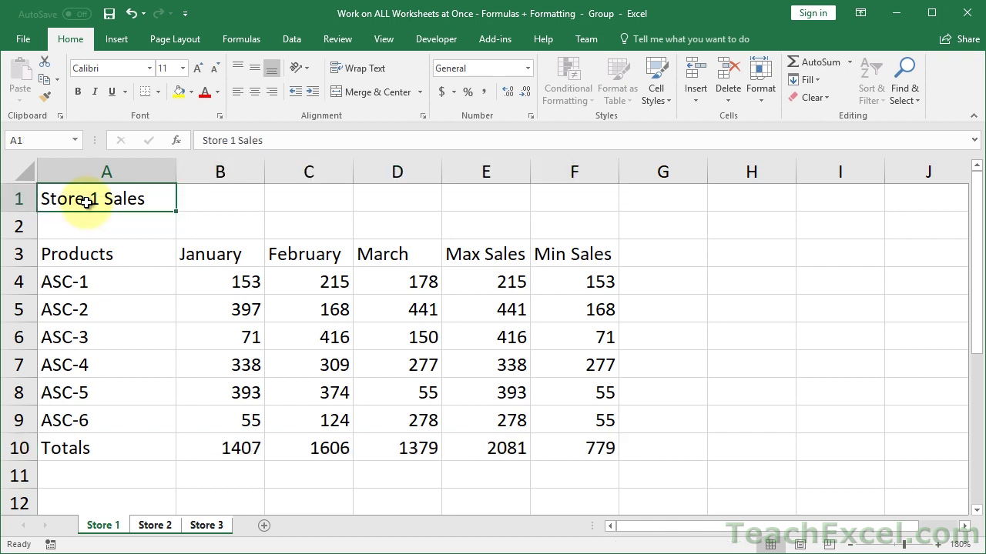
click(669, 82)
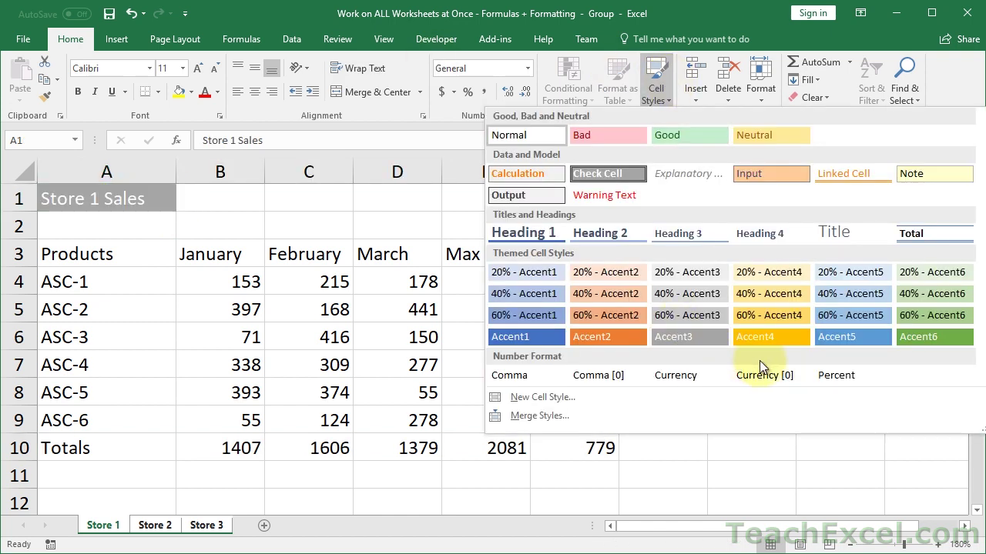
click(757, 230)
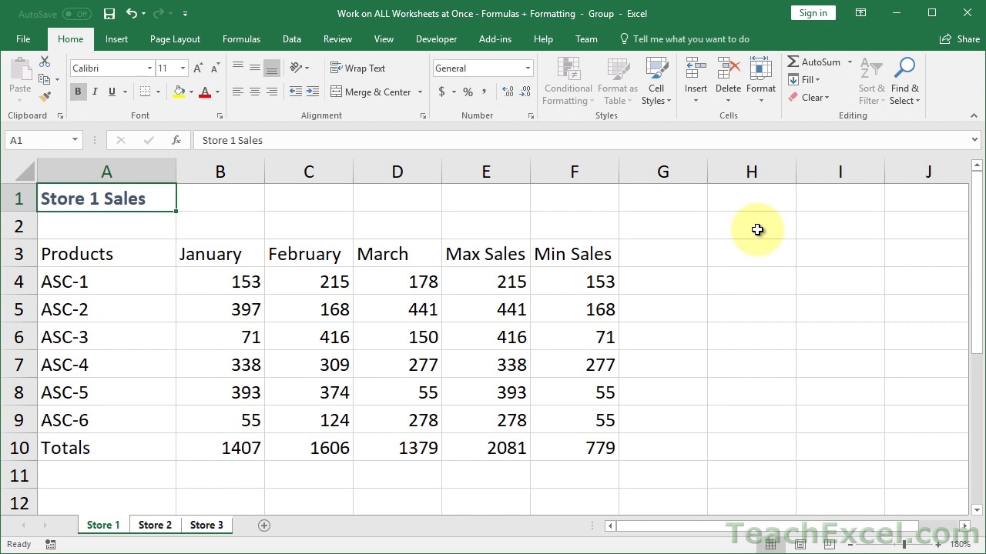
drag(142, 255, 558, 254)
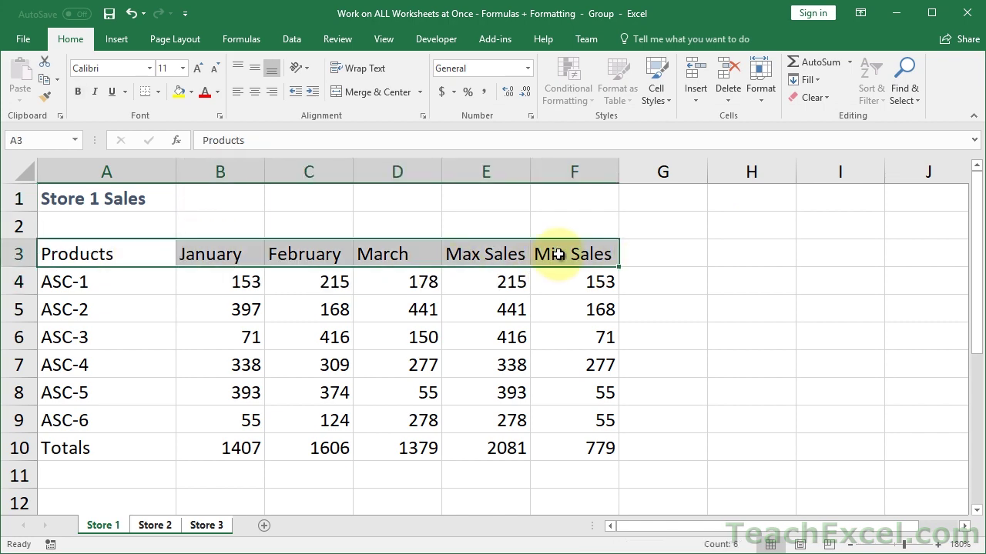
click(656, 93)
click(764, 235)
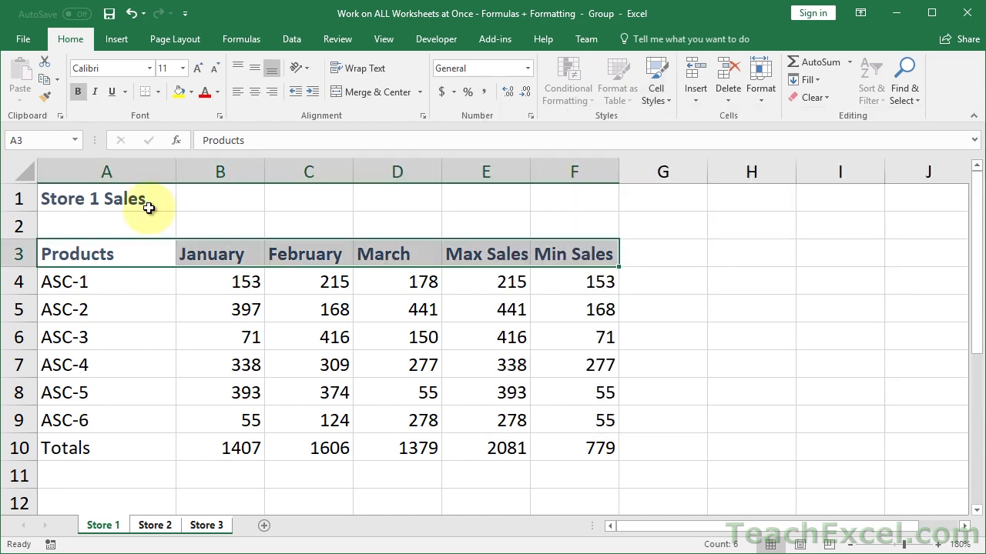
Step: Set the font size of the title in A1 to 16 on the grouped worksheets
click(149, 208)
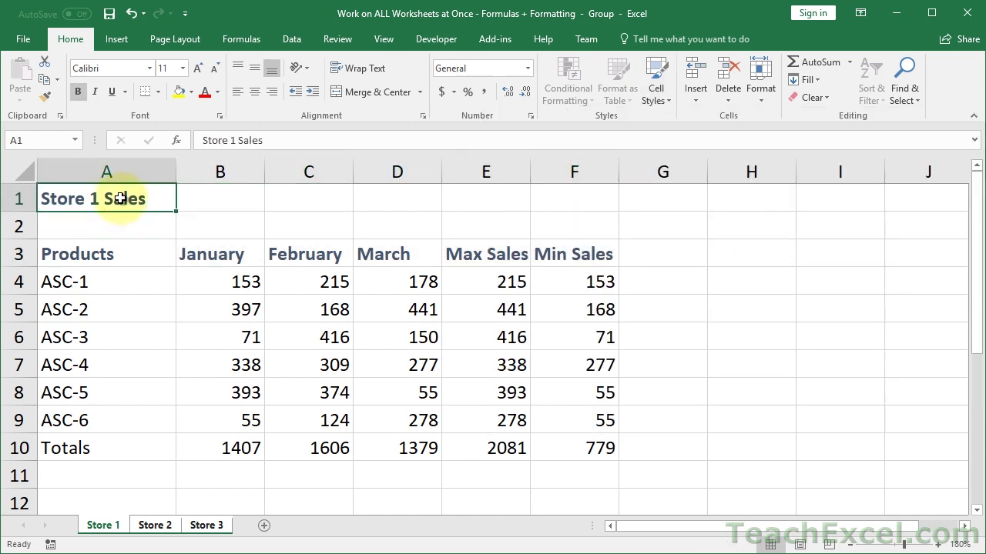
click(184, 68)
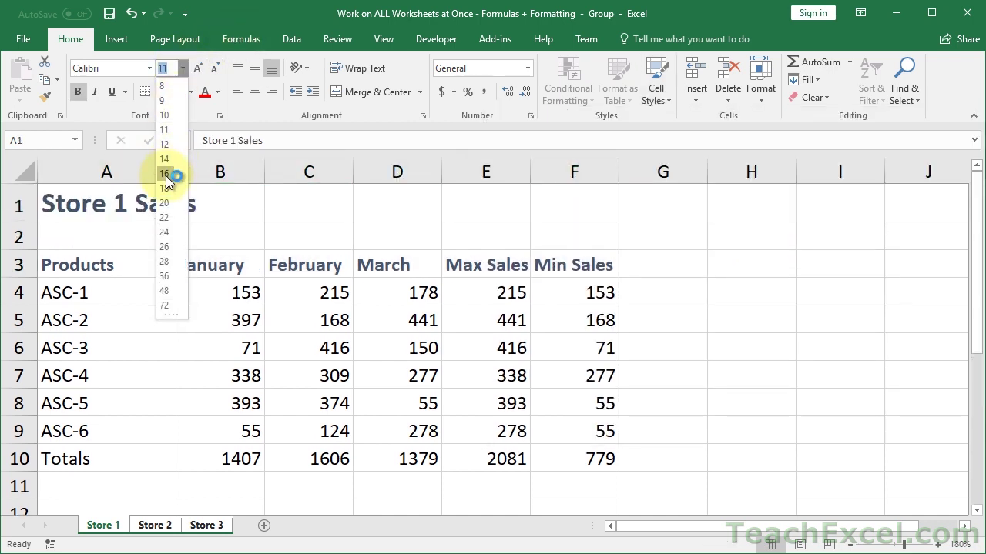
click(165, 174)
Step: Make the product names and the Totals label in A4:A10 bold on all grouped worksheets
click(117, 294)
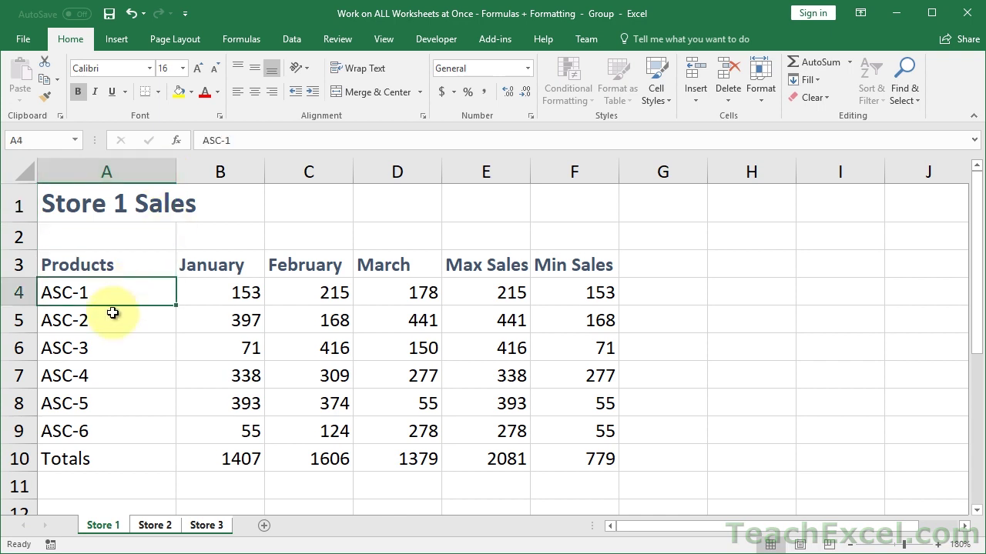
drag(112, 313, 99, 453)
key(ctrl+b)
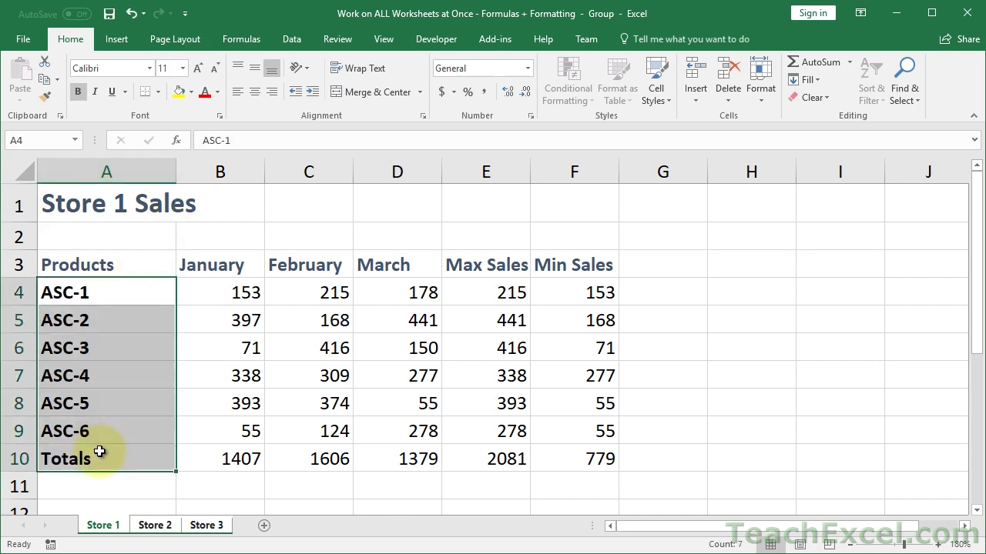
click(134, 256)
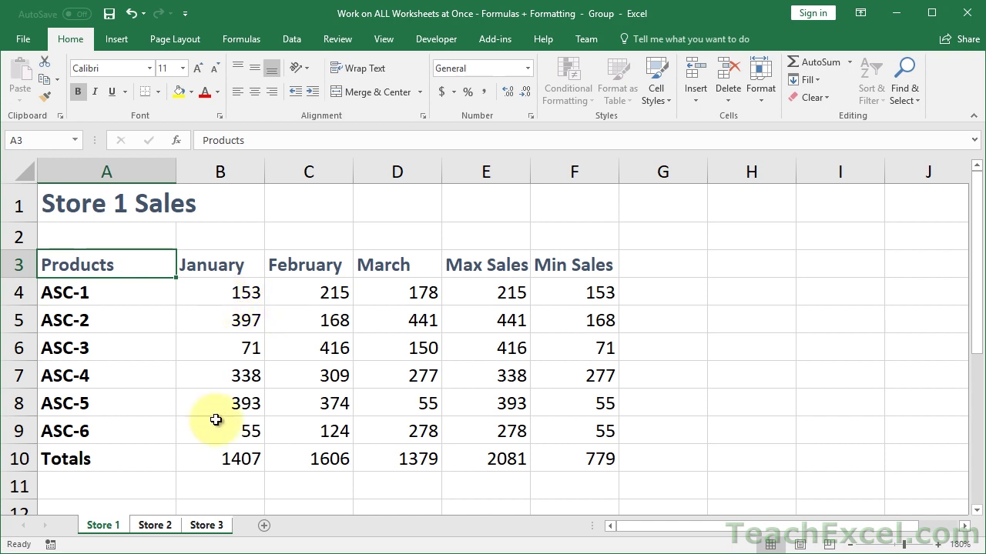
click(218, 458)
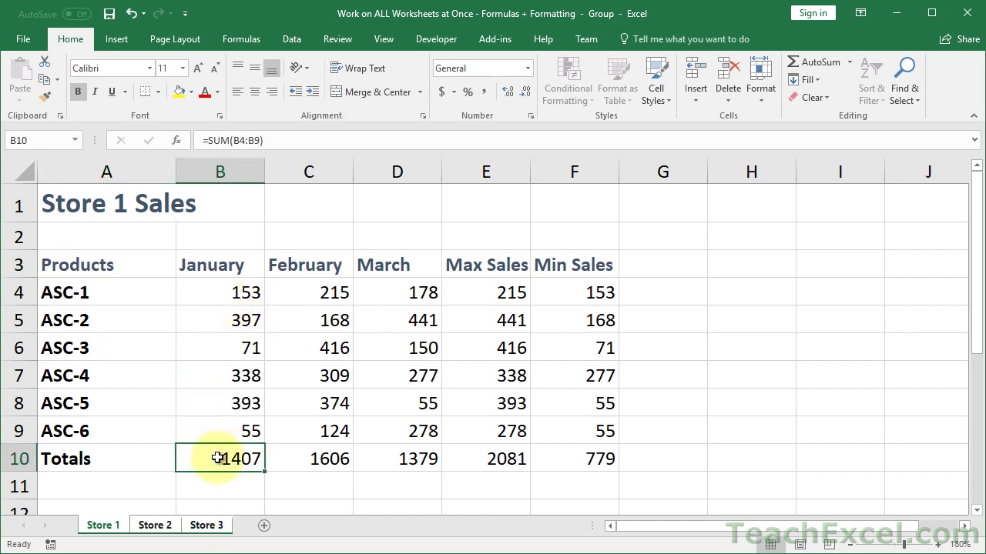
Step: Apply the comma number format with no decimals to the totals in B10:F10 on the grouped worksheets, and check it on the other stores
drag(218, 458, 557, 459)
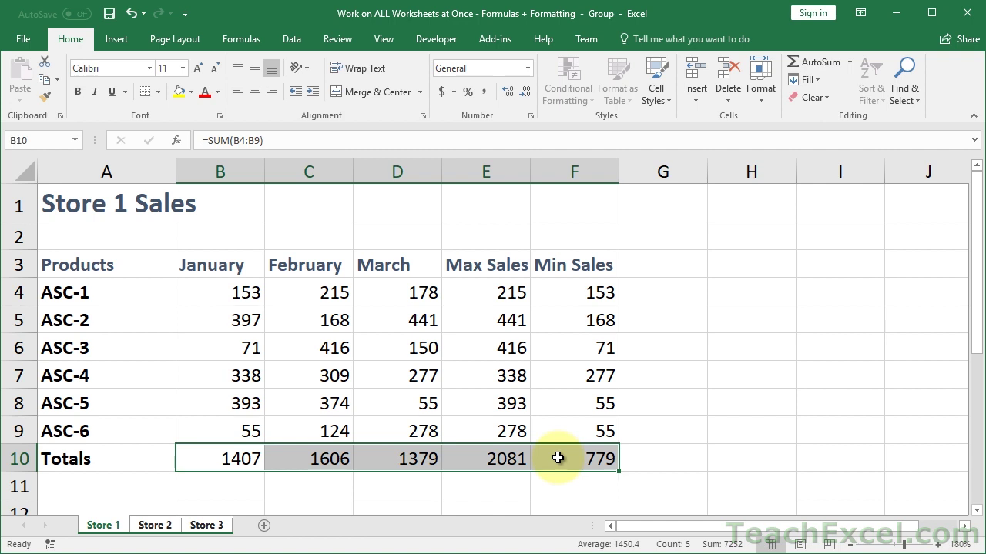
click(482, 92)
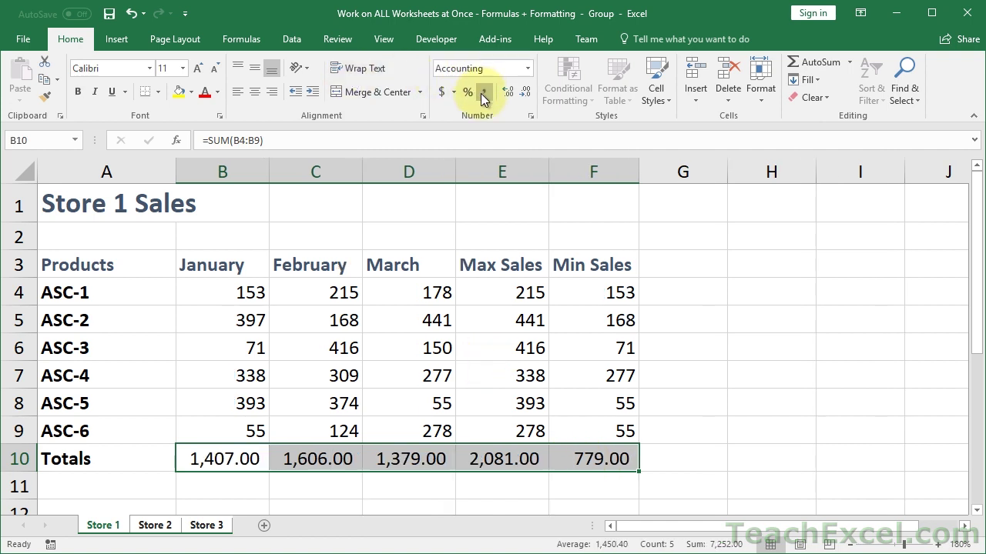
click(524, 97)
click(524, 97)
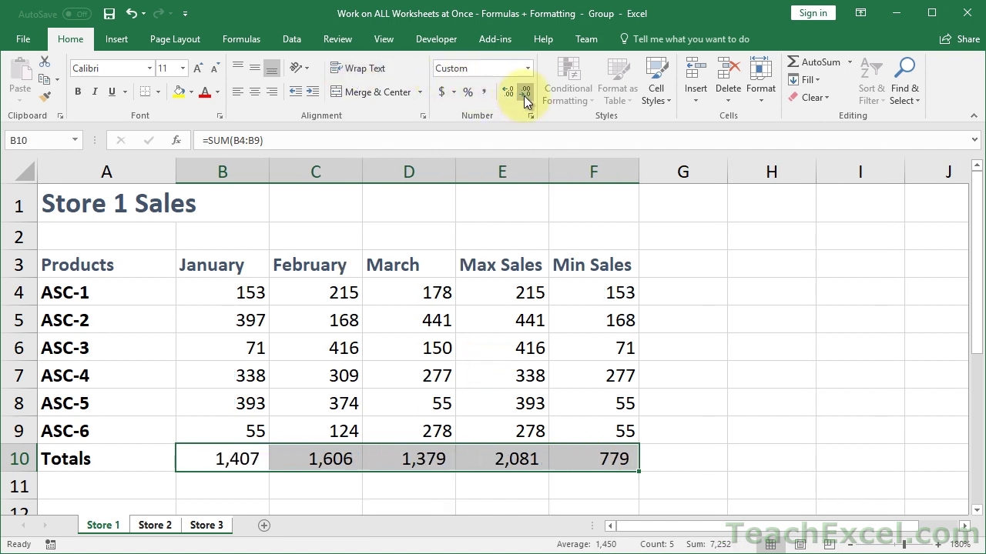
click(80, 261)
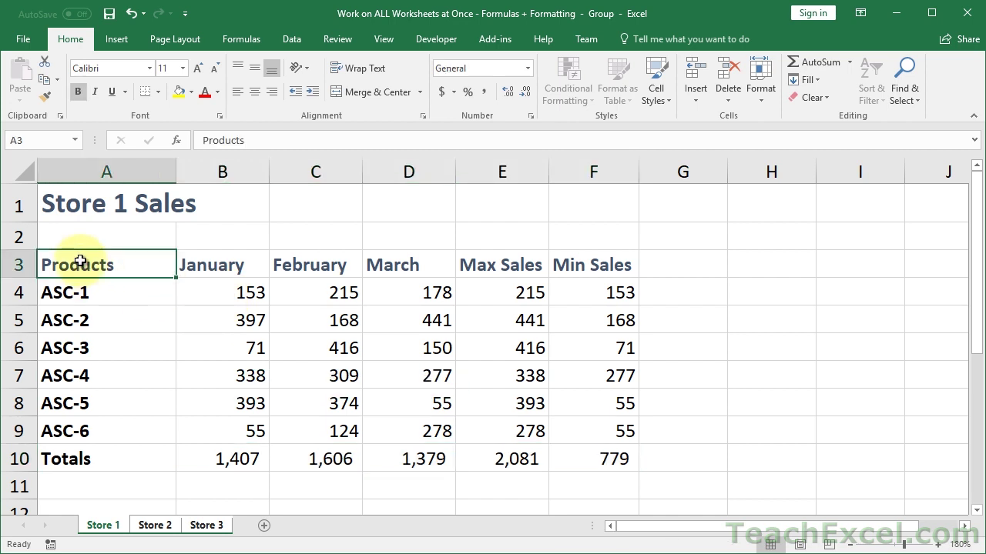
key(ctrl+Page_Down)
key(ctrl+Page_Down)
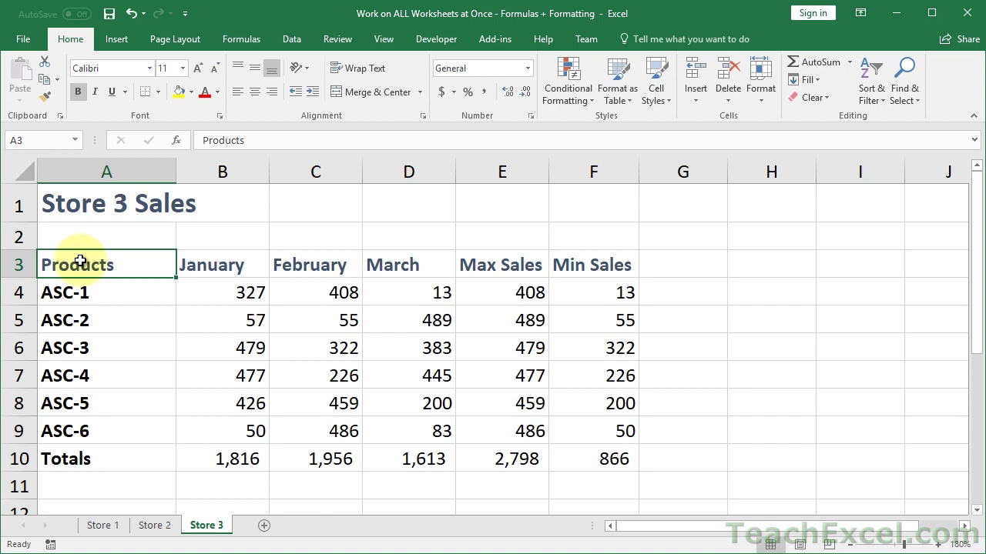
key(ctrl+Page_Up)
key(ctrl+Page_Up)
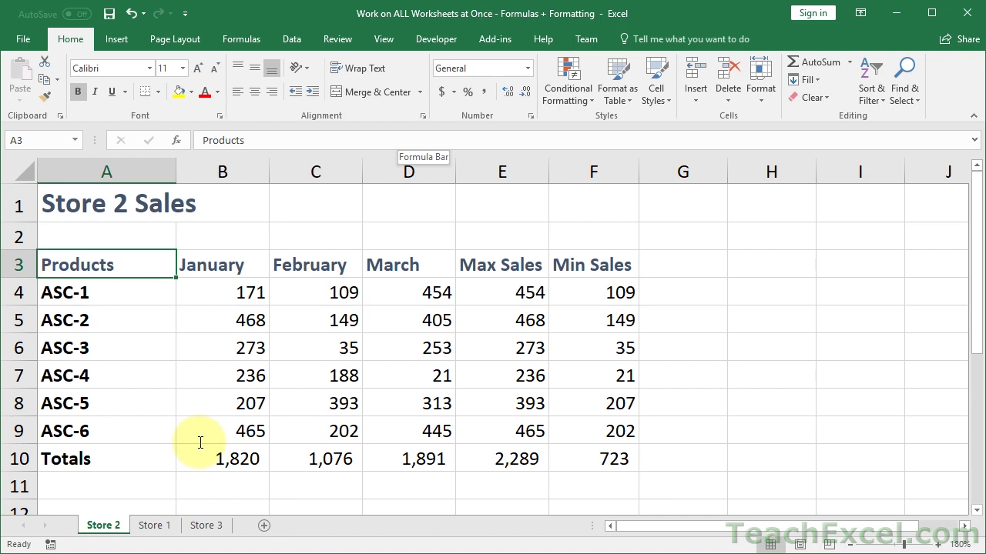
Step: Add filters to the sales table in A3:F10 on Store 2, and remove them again
drag(159, 262, 618, 457)
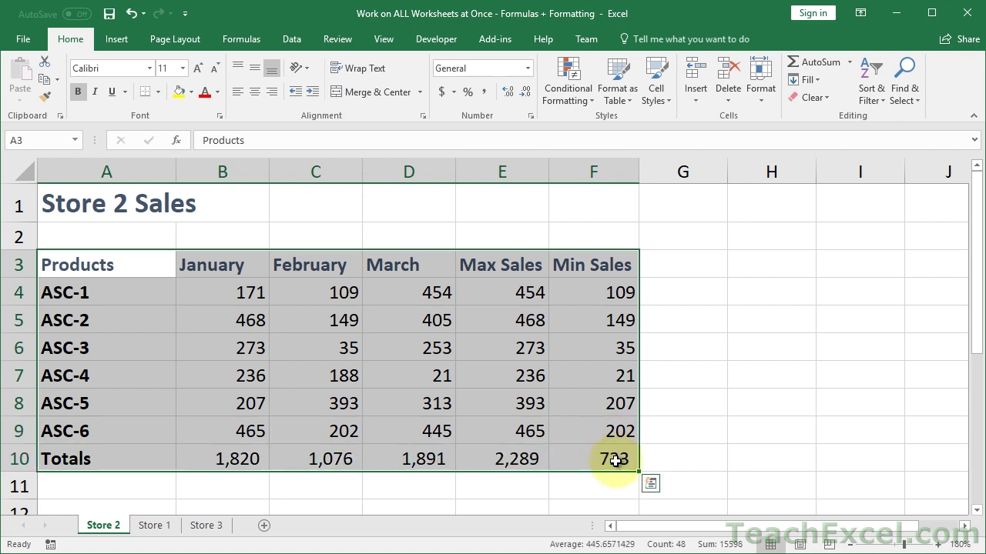
click(297, 37)
click(478, 77)
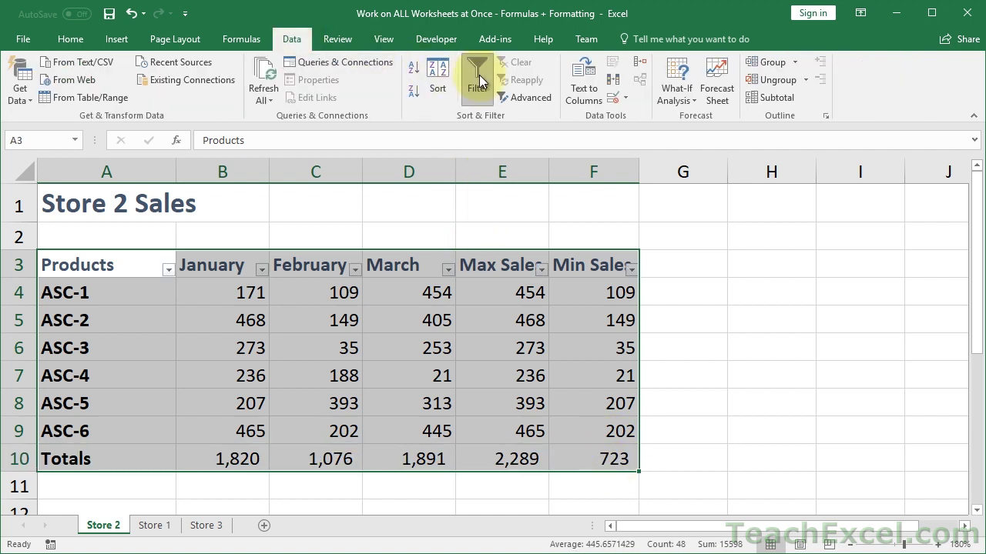
click(477, 77)
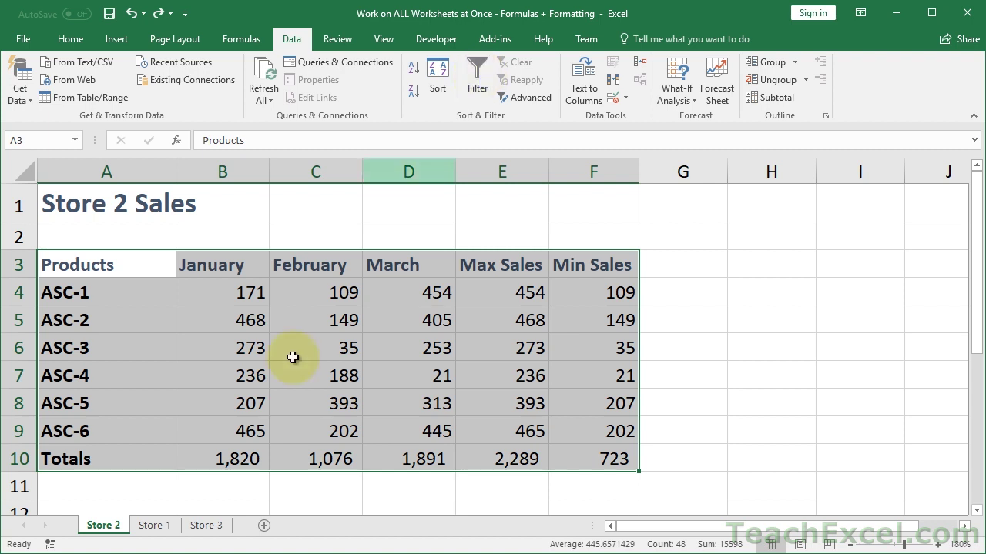
Step: Group Store 2, Store 1 and Store 3, and examine which data, formula, page layout and insert commands are available for the group
ctrl+click(216, 530)
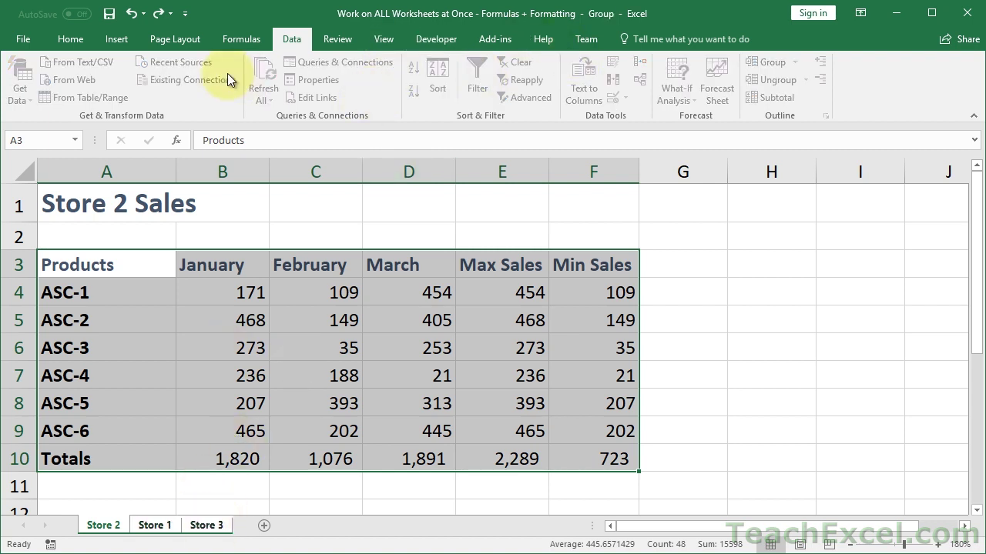
click(227, 39)
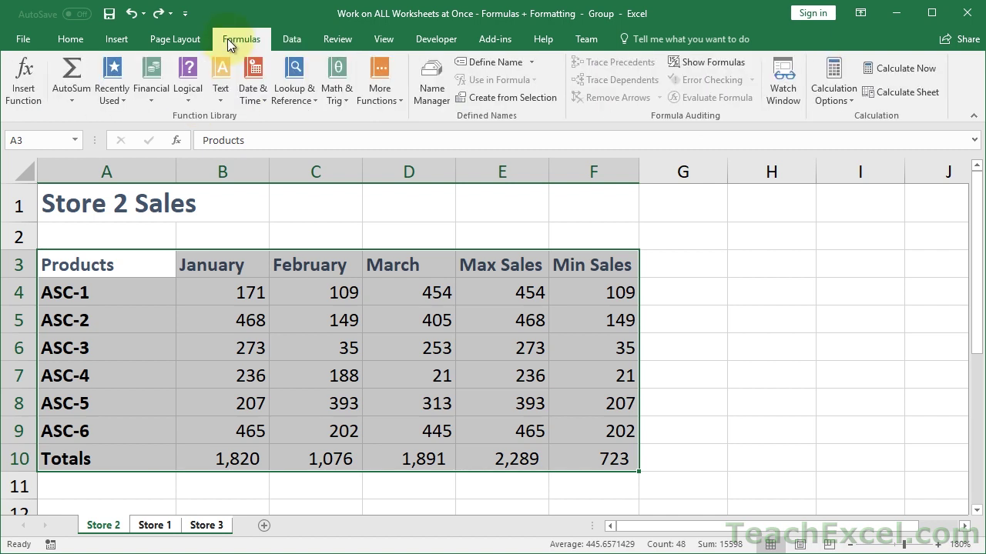
click(187, 40)
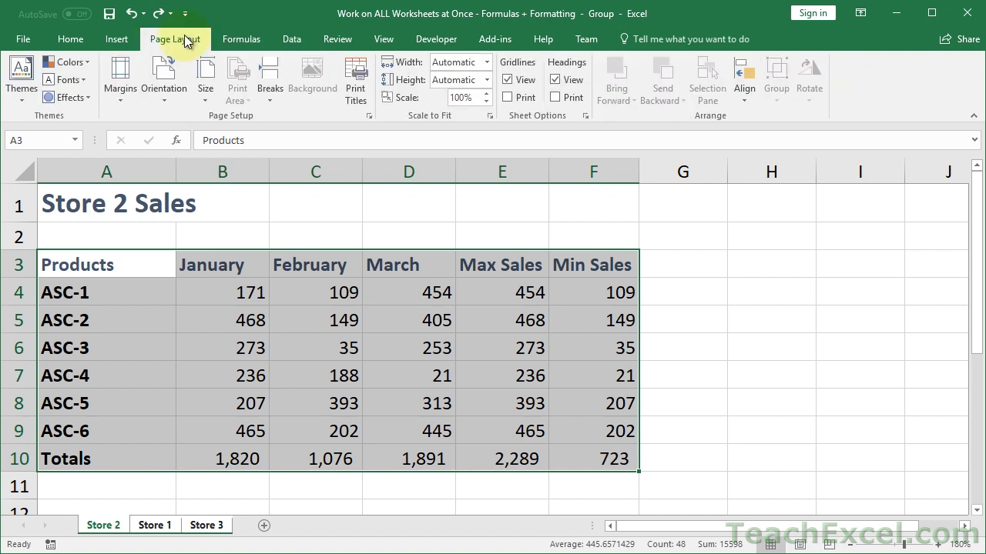
click(120, 40)
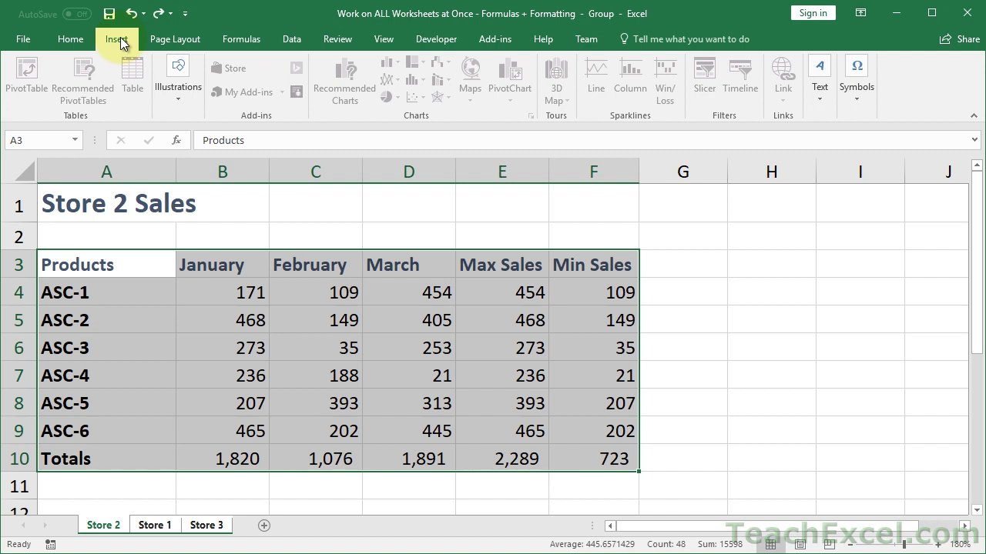
Step: Insert a page break above row 3 on the grouped worksheets, undo it, and select cell A3
click(182, 45)
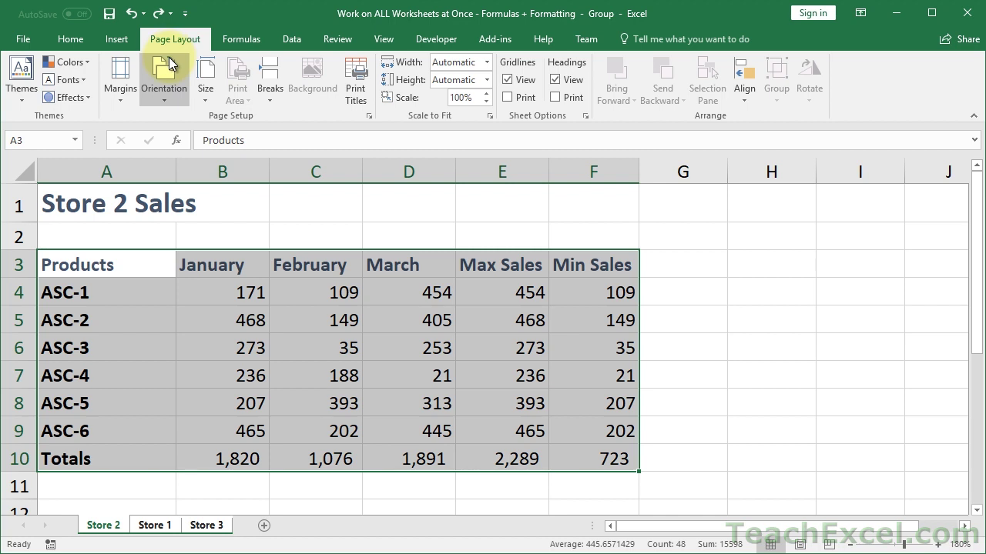
click(261, 103)
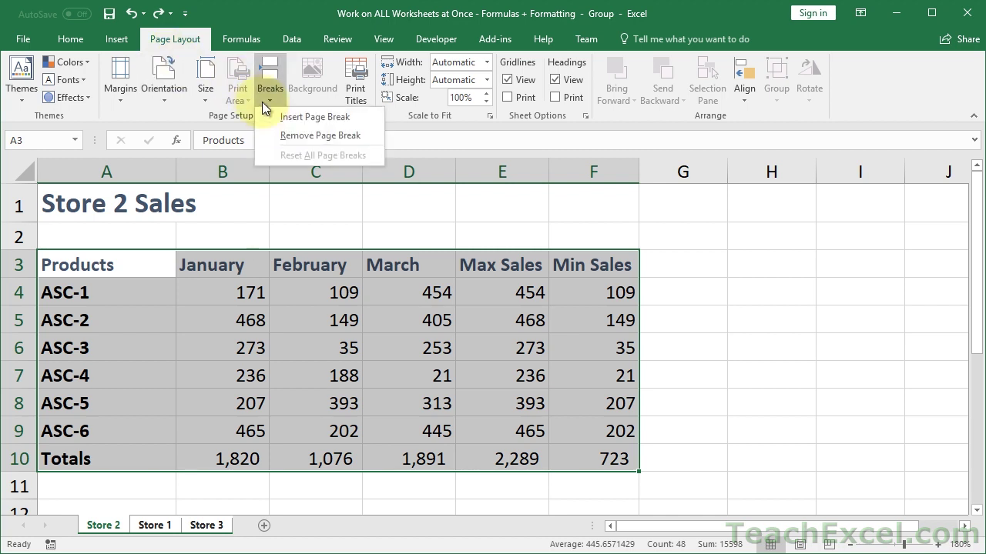
click(274, 115)
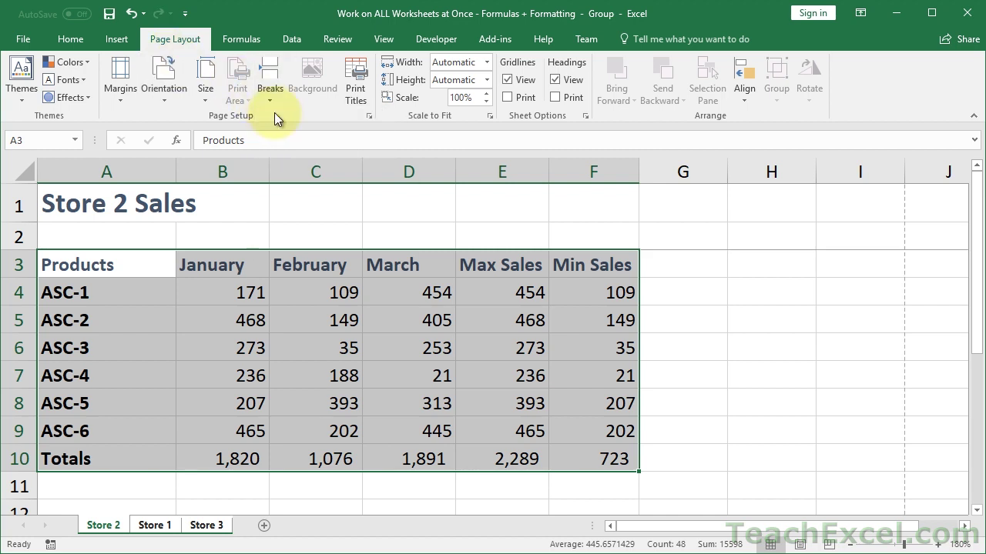
click(125, 266)
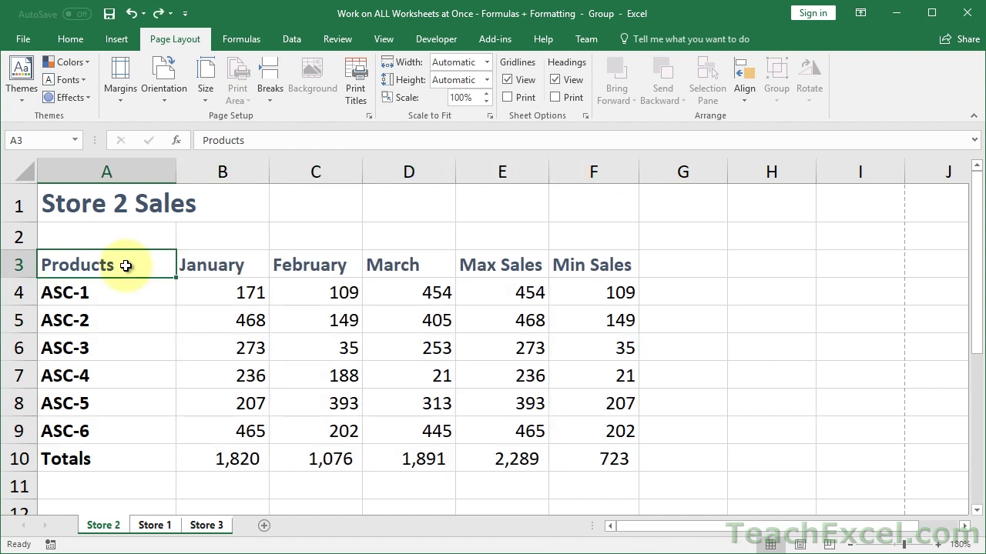